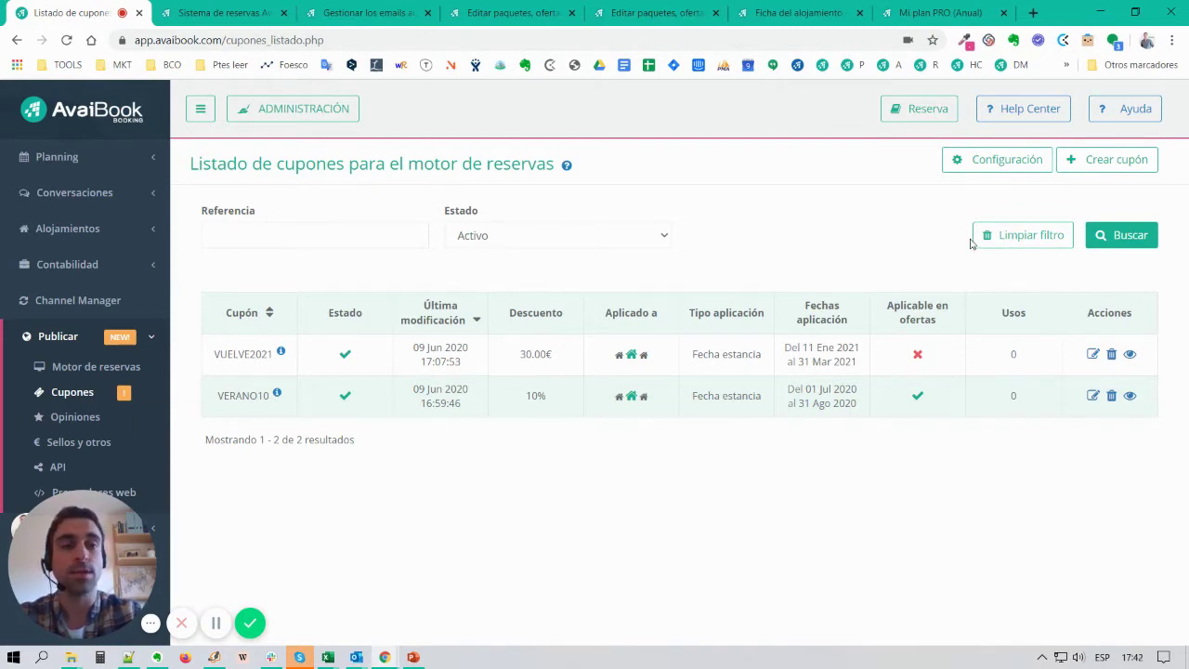
- Start a new coupon for the booking engine with the code 10descuento
left_click(1126, 163)
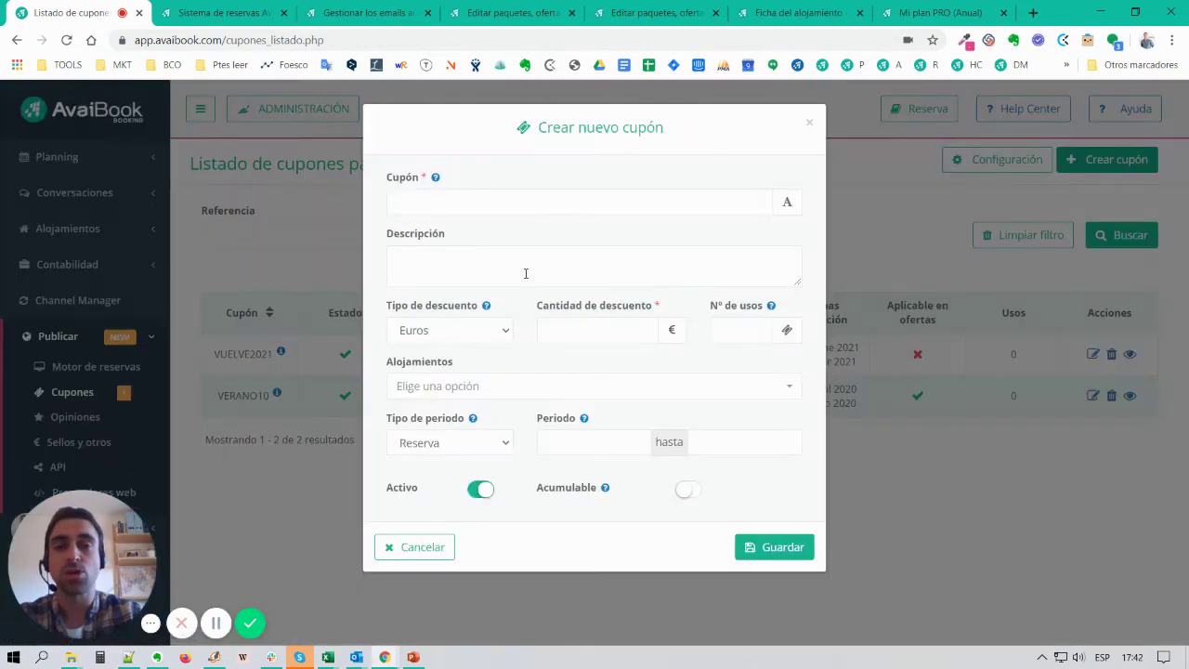
left_click(464, 197)
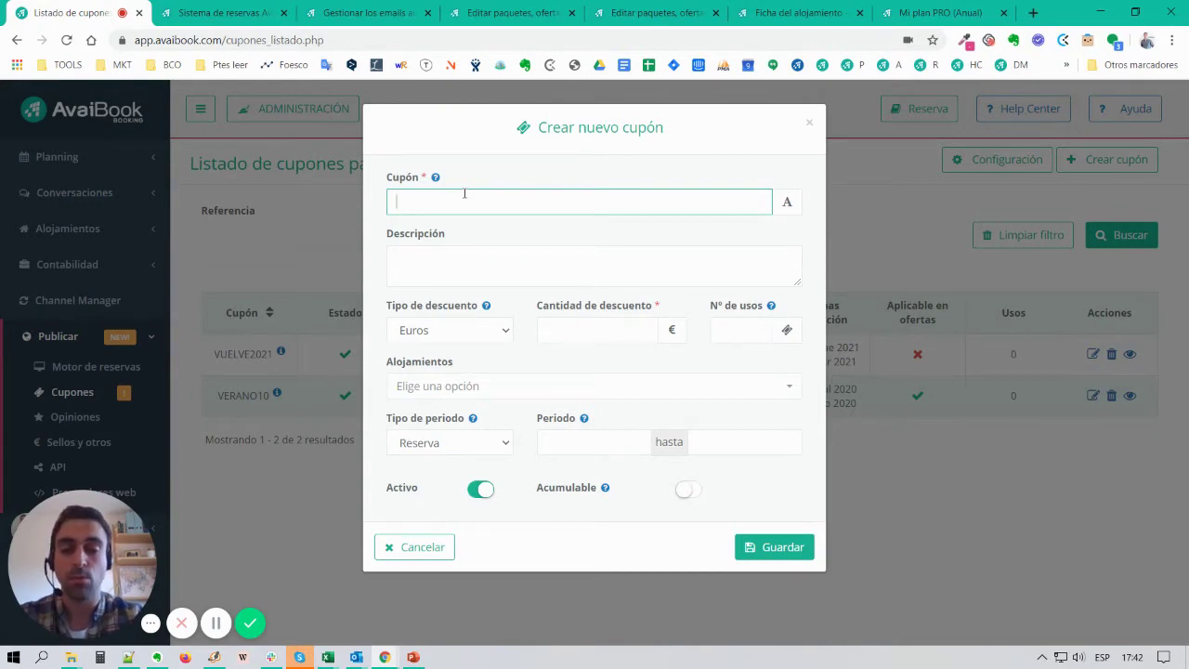
type("10")
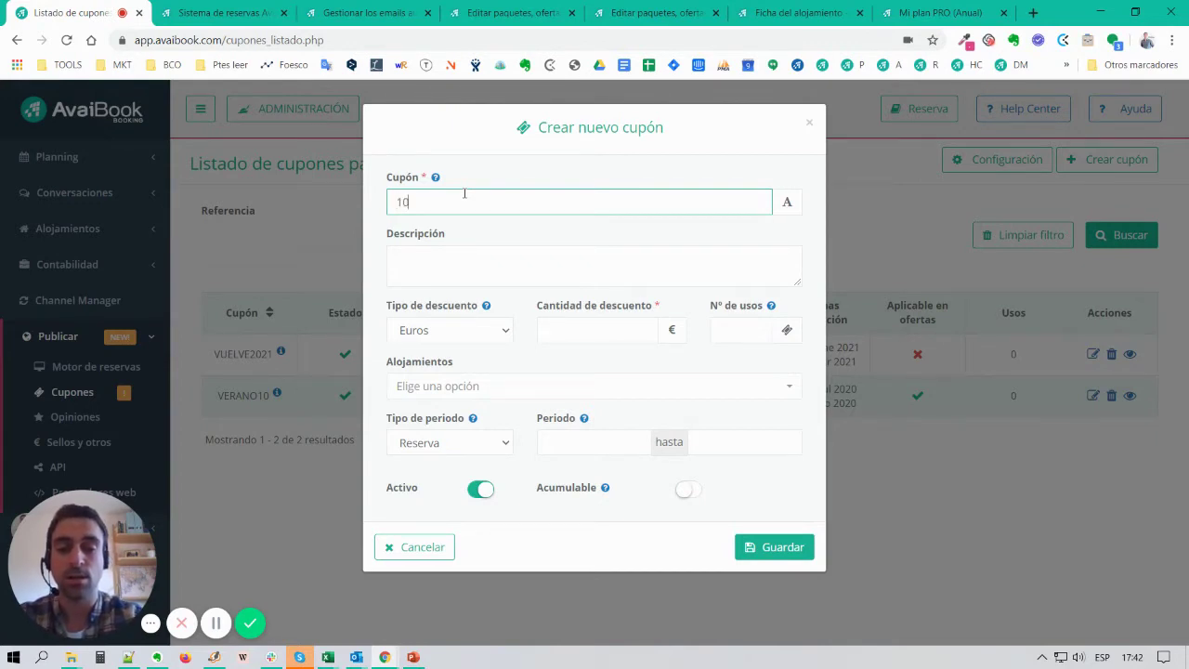
type("descuento")
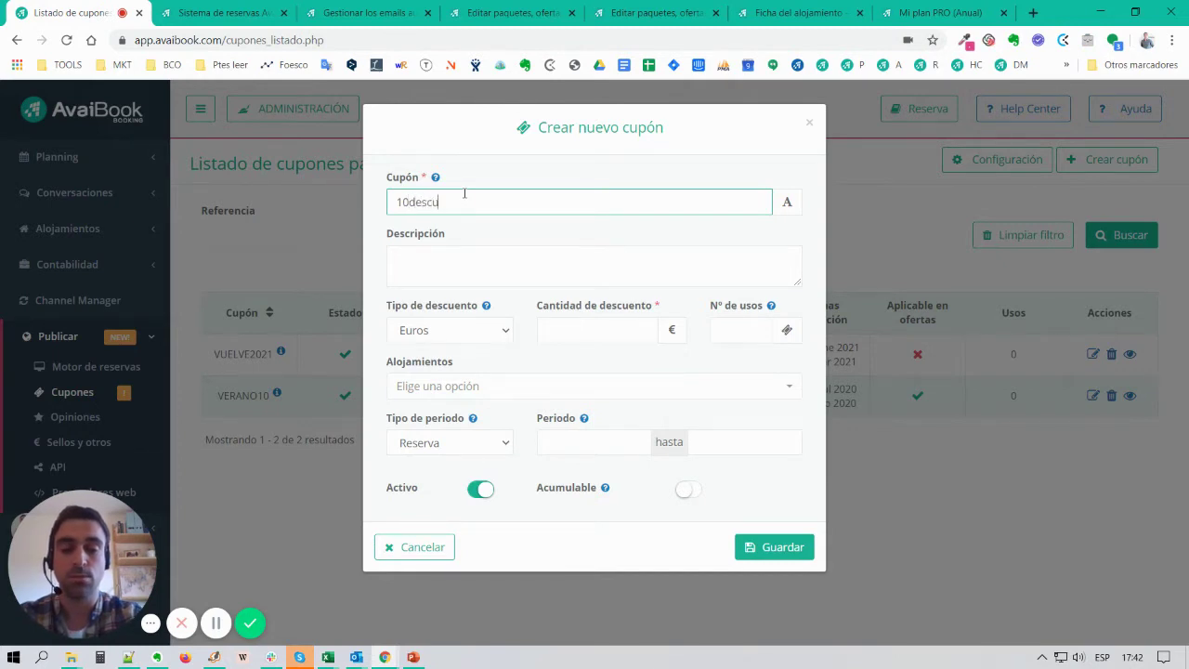
double_click(464, 197)
- Describe the new coupon as "10% de descuento para reservas"
left_click(468, 264)
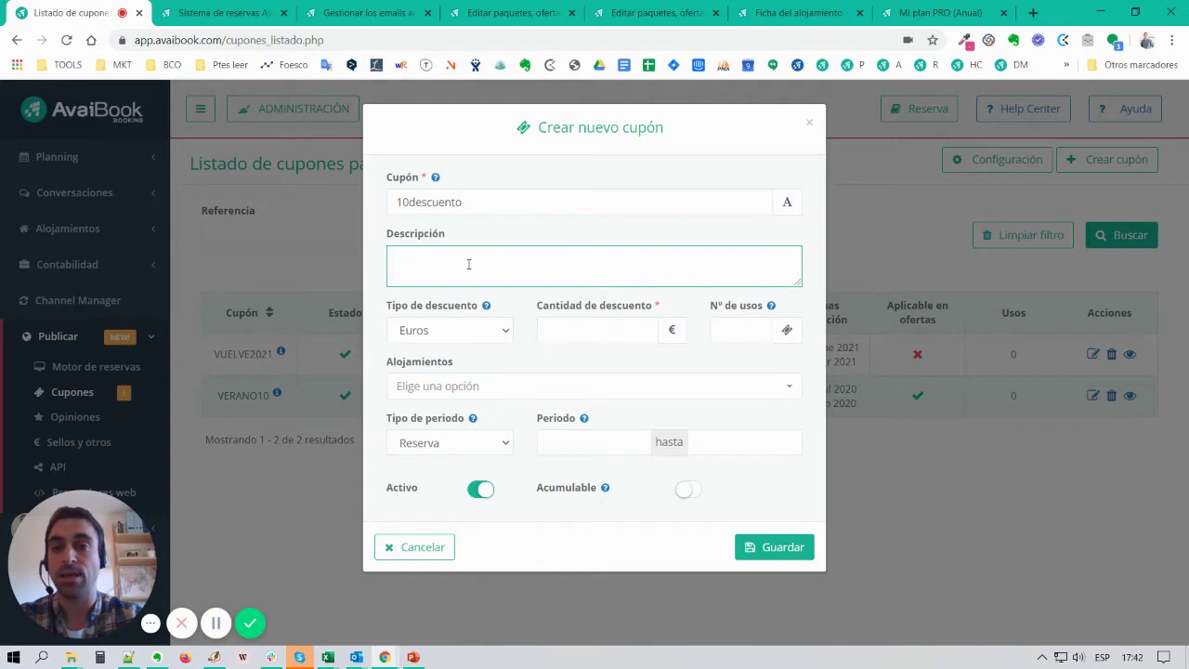
type("10%")
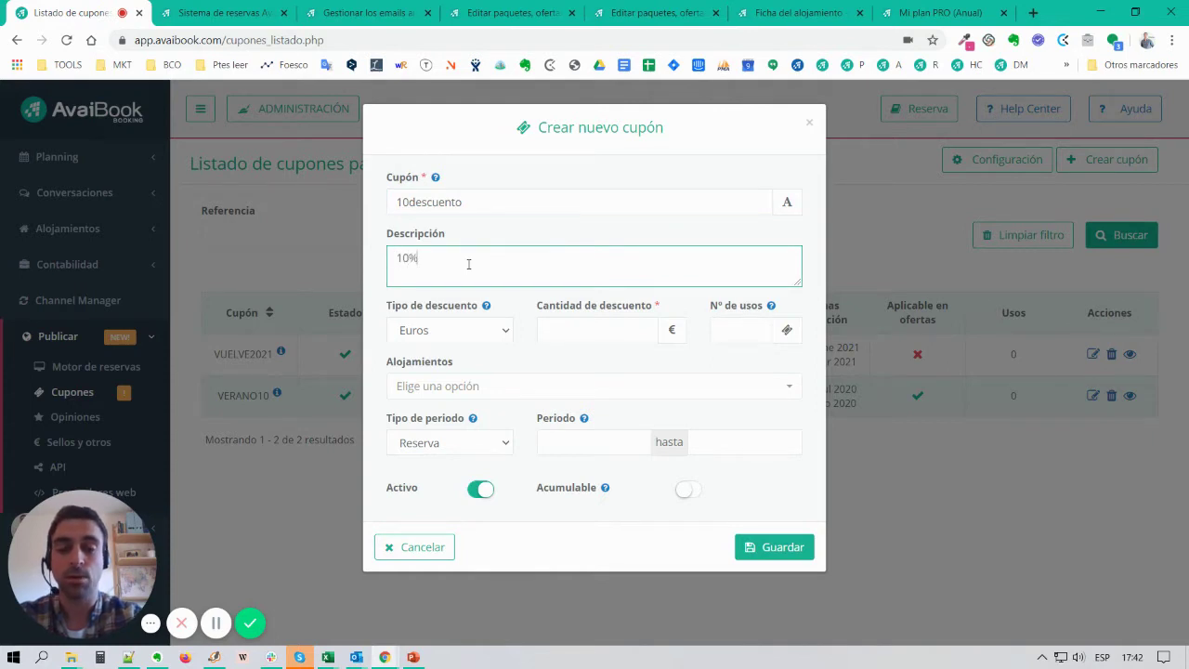
type(" de  descuento pa")
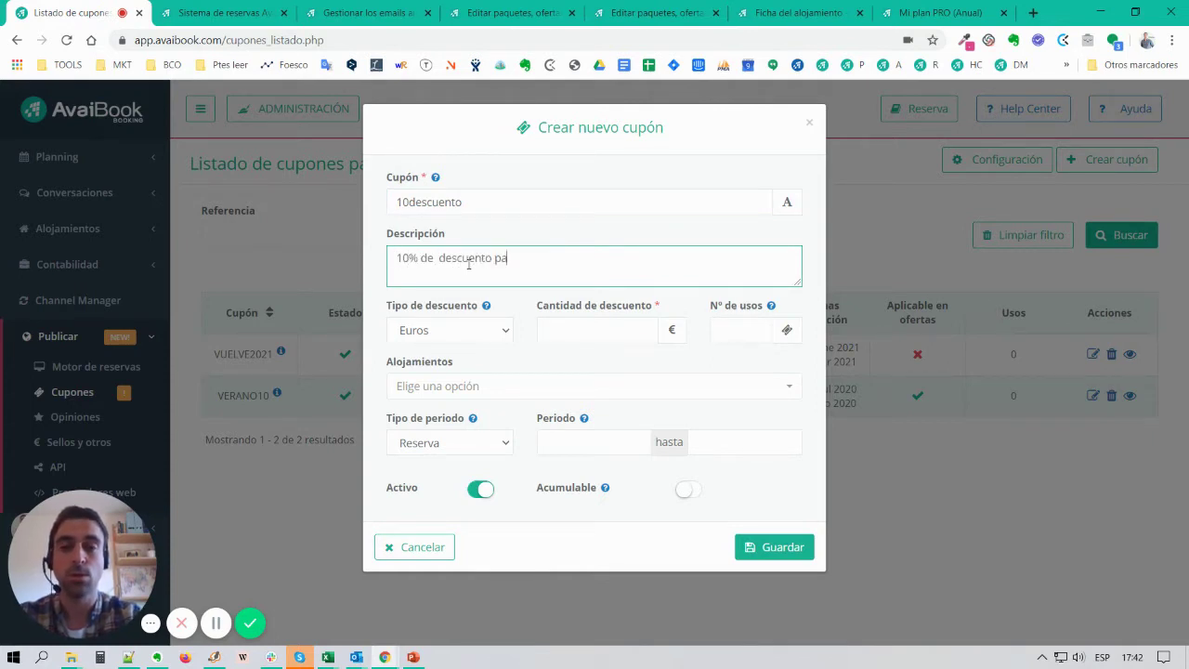
type("ra reservas")
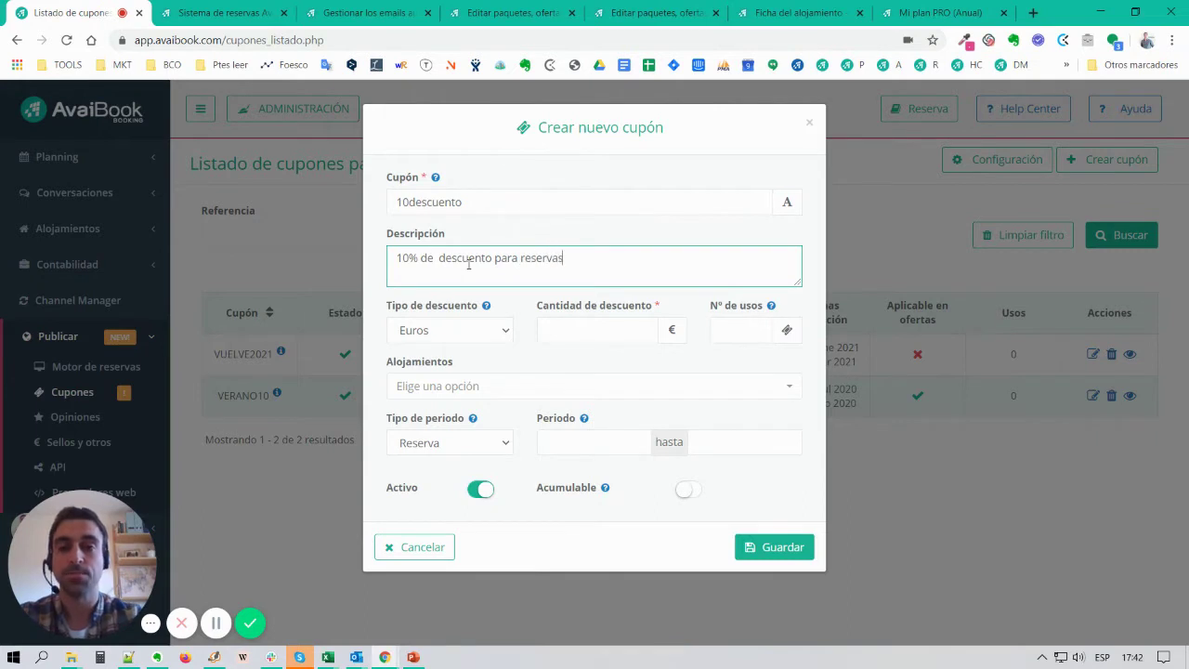
- Set the coupon's discount type to Porcentaje with an amount of 10 and limit it to 100 uses
left_click(449, 333)
left_click(453, 365)
left_click(614, 329)
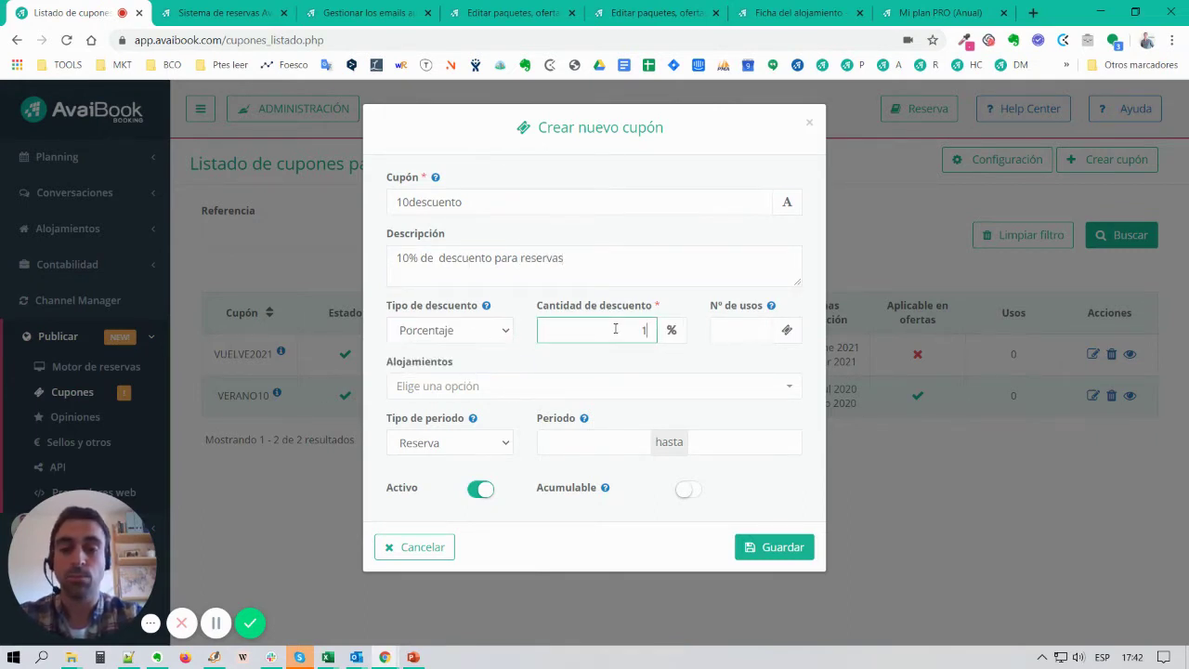
type("10")
left_click(741, 336)
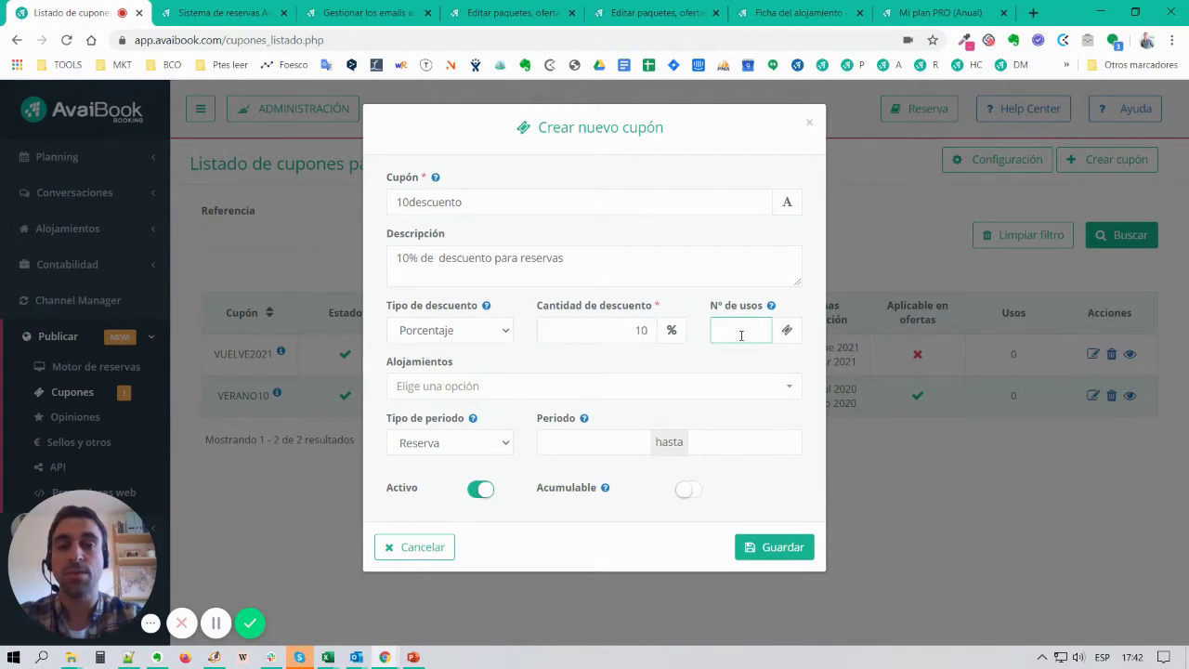
type("100")
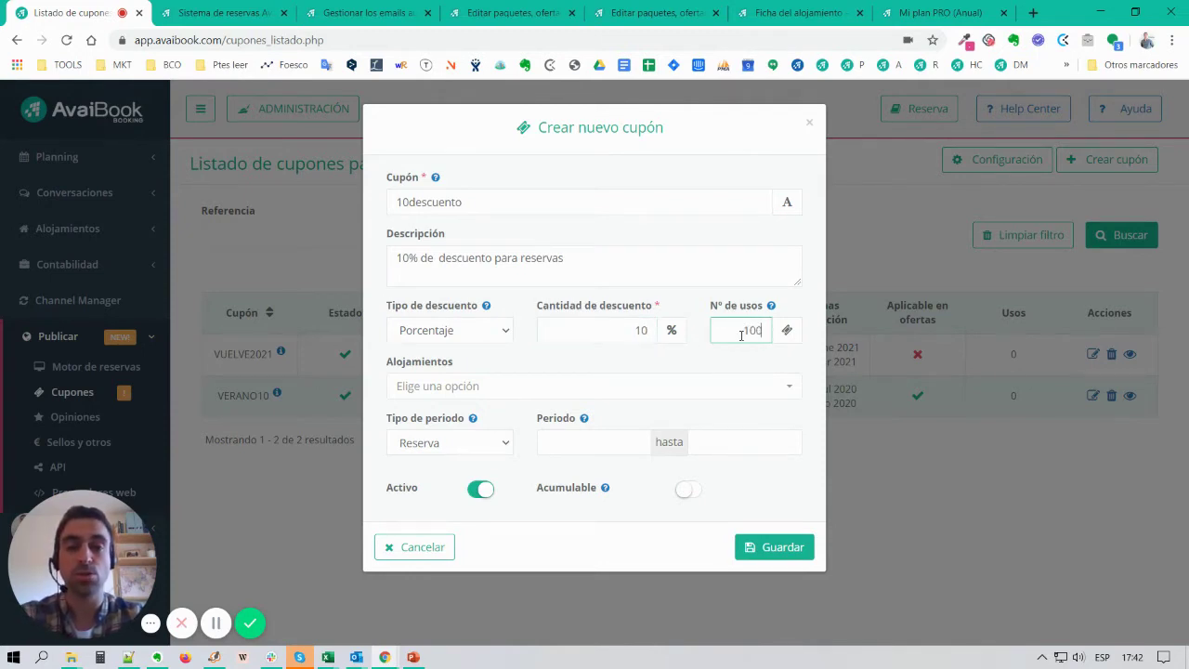
left_click(748, 363)
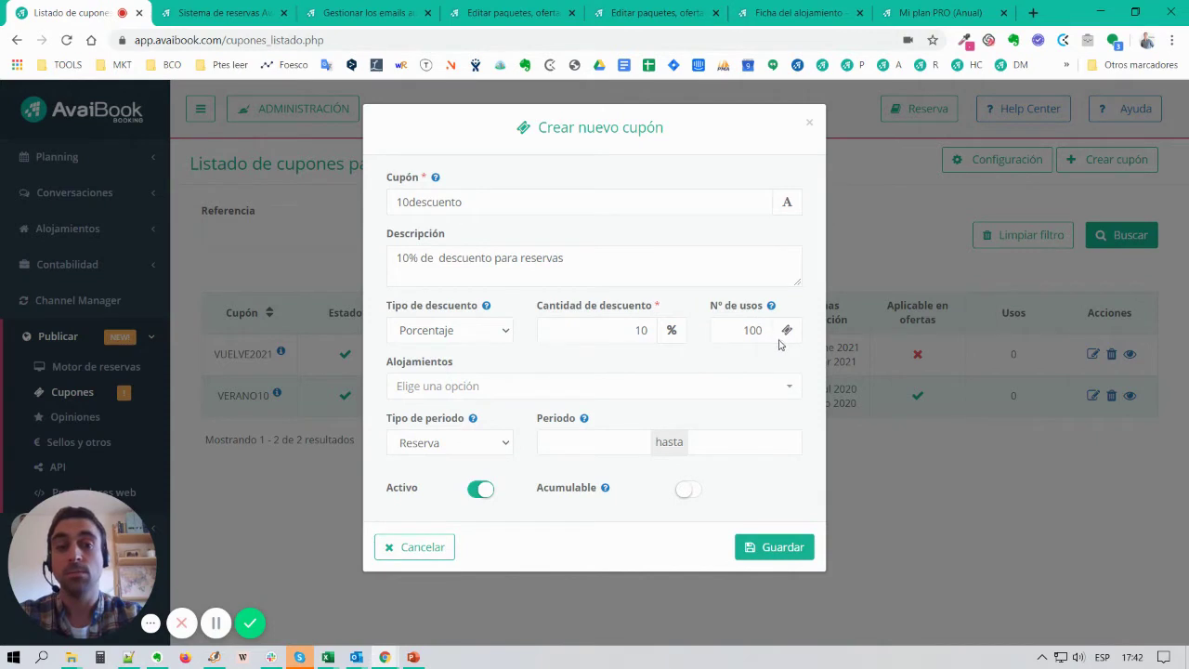
- Apply the coupon to the accommodations ALQUILER COMPLETO, ALQUILER PARCIAL and Hotel AvaiBook
left_click(486, 390)
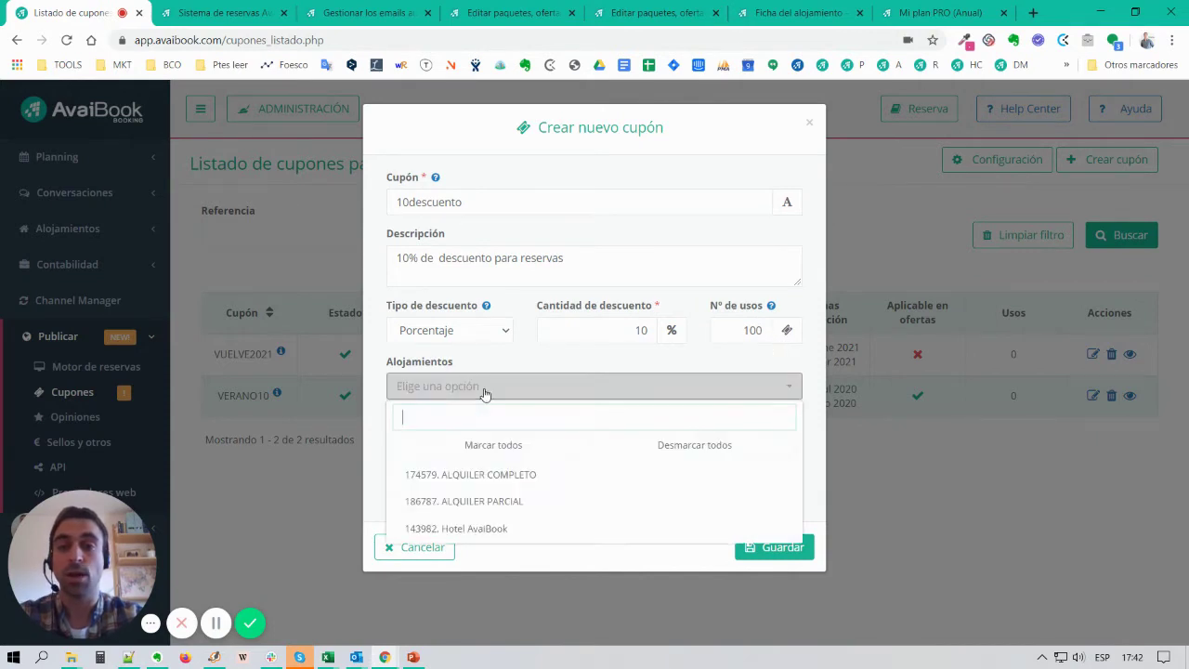
left_click(502, 475)
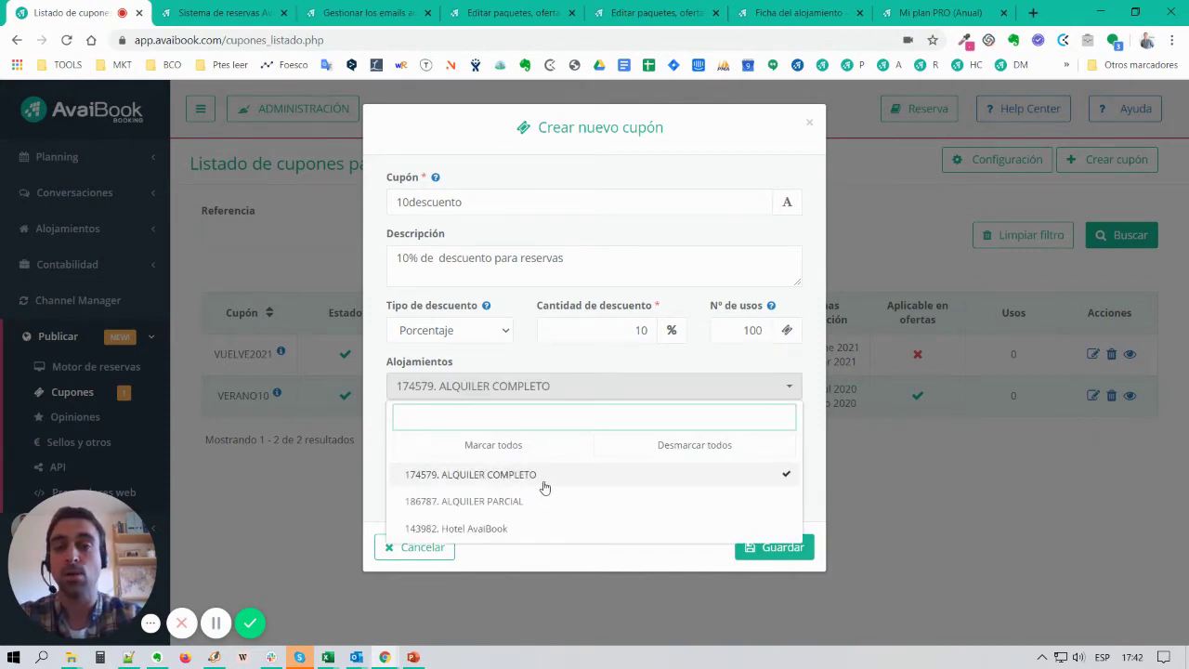
left_click(503, 500)
left_click(493, 528)
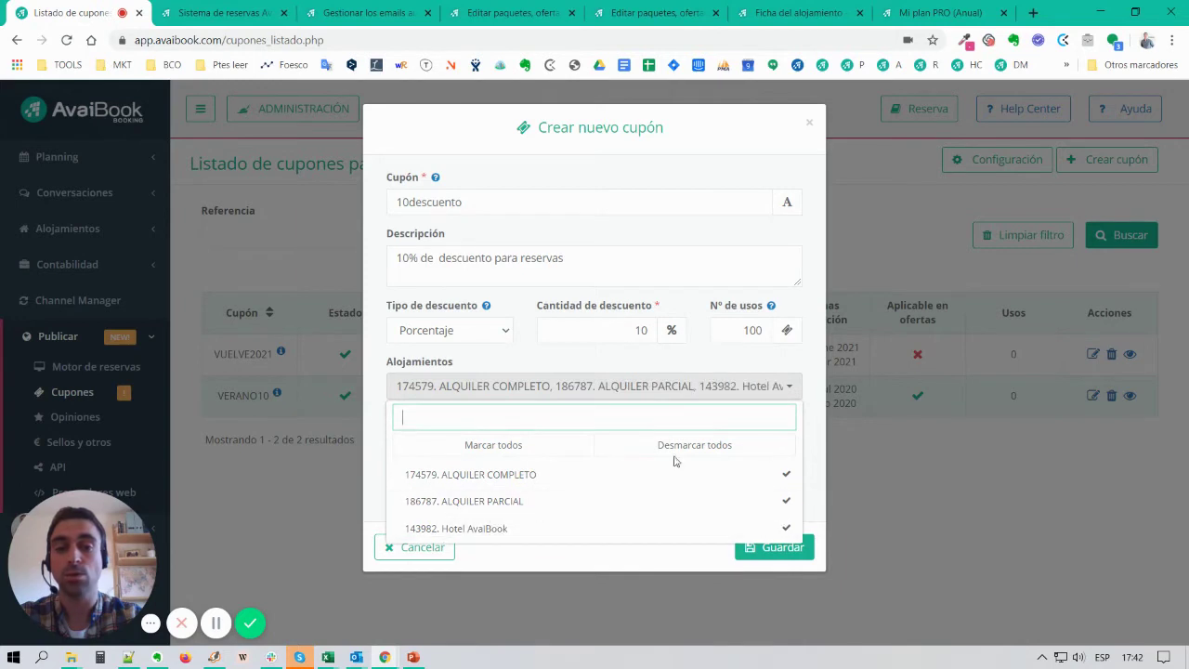
left_click(709, 359)
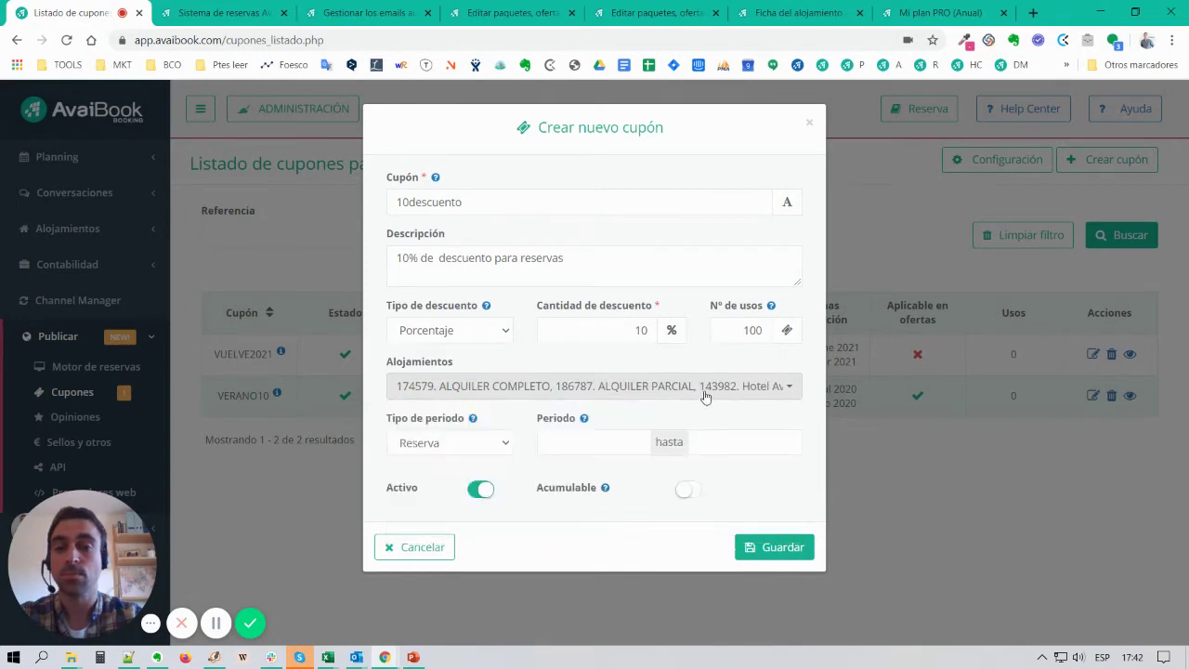
- Set the coupon's period type to Estancia from 01/07/2020 to 31/07/2020, and cancel the coupon's creation
left_click(478, 449)
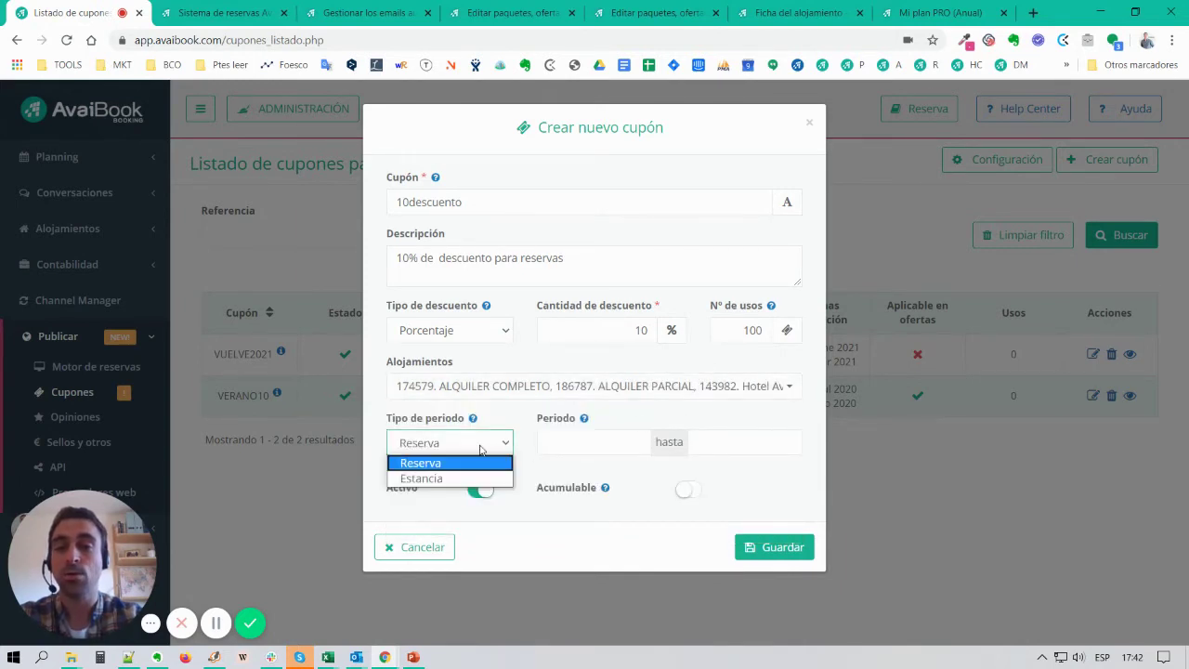
left_click(441, 479)
left_click(597, 449)
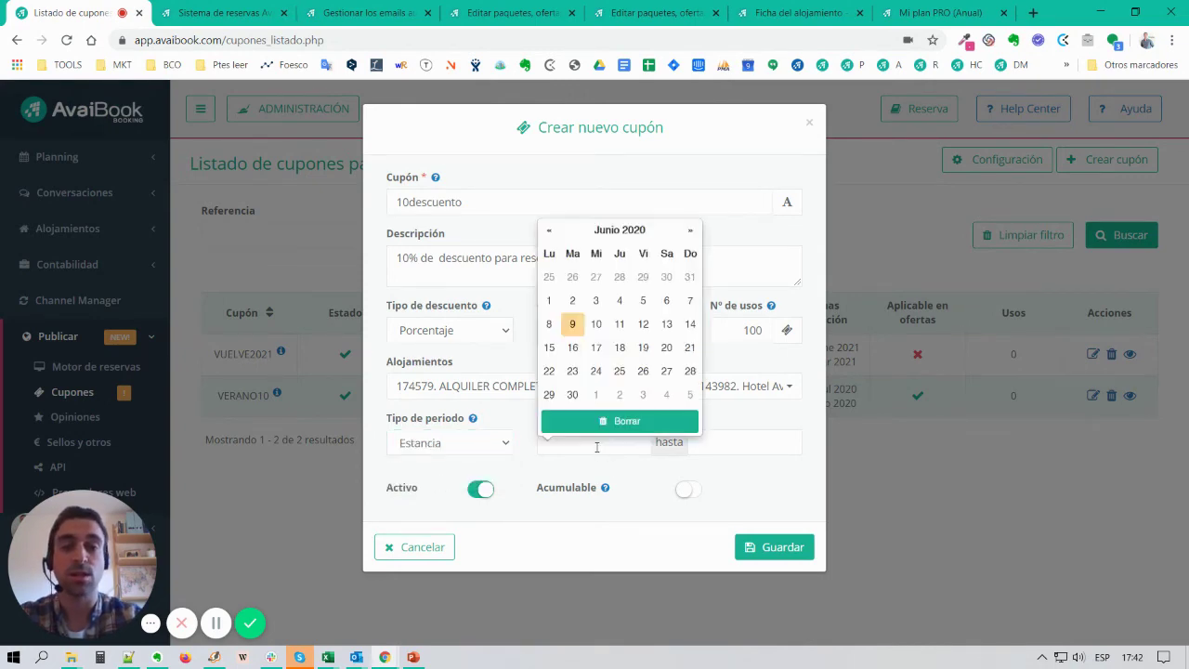
left_click(690, 231)
left_click(595, 277)
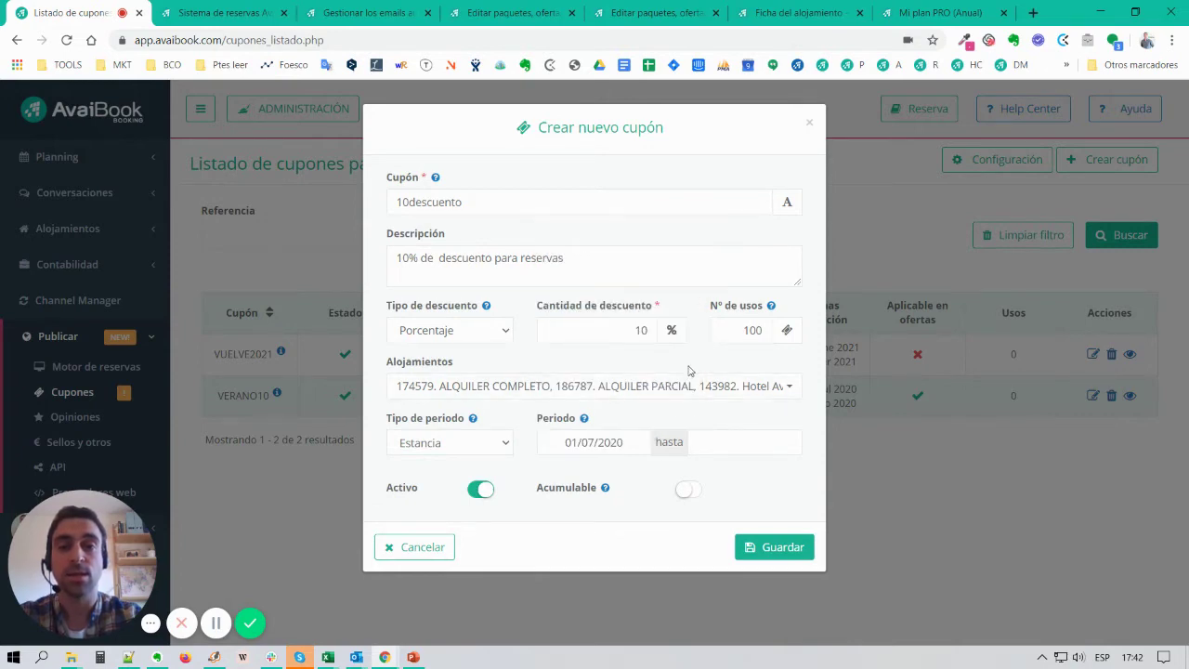
left_click(714, 452)
left_click(839, 232)
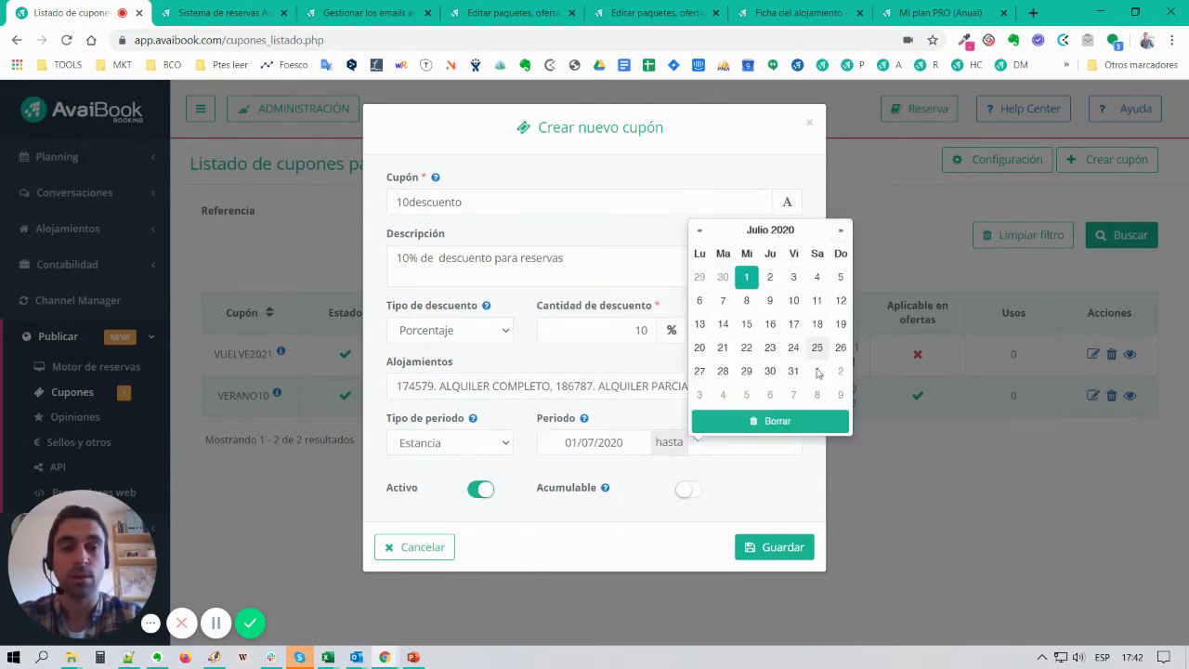
left_click(793, 370)
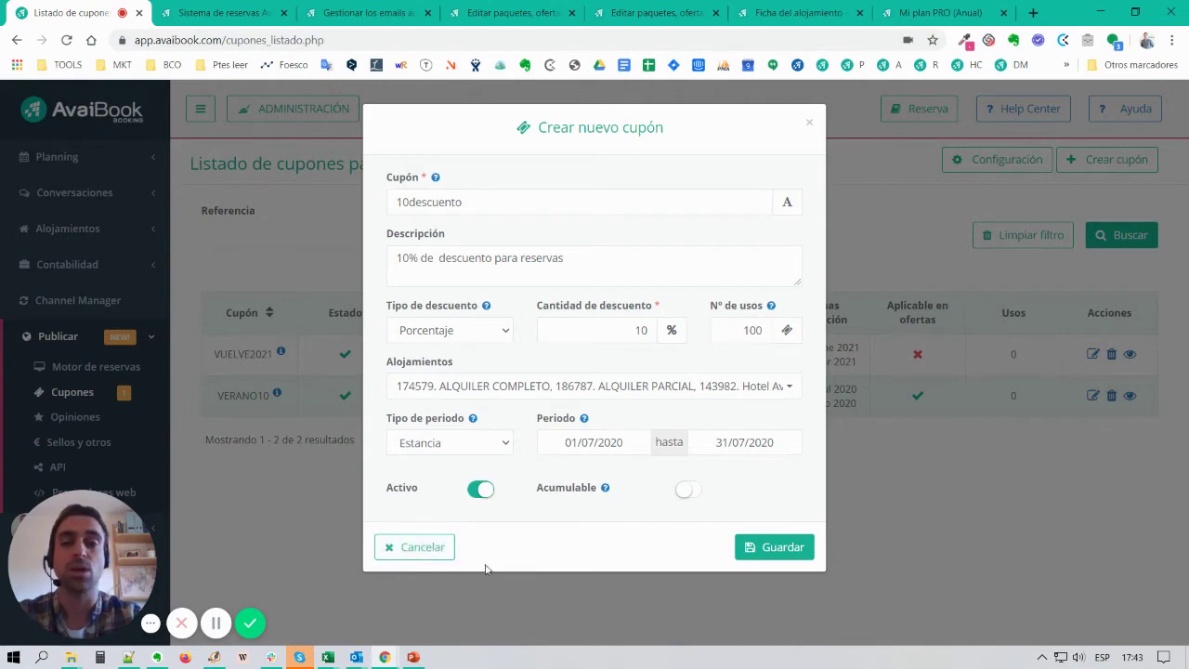
left_click(440, 549)
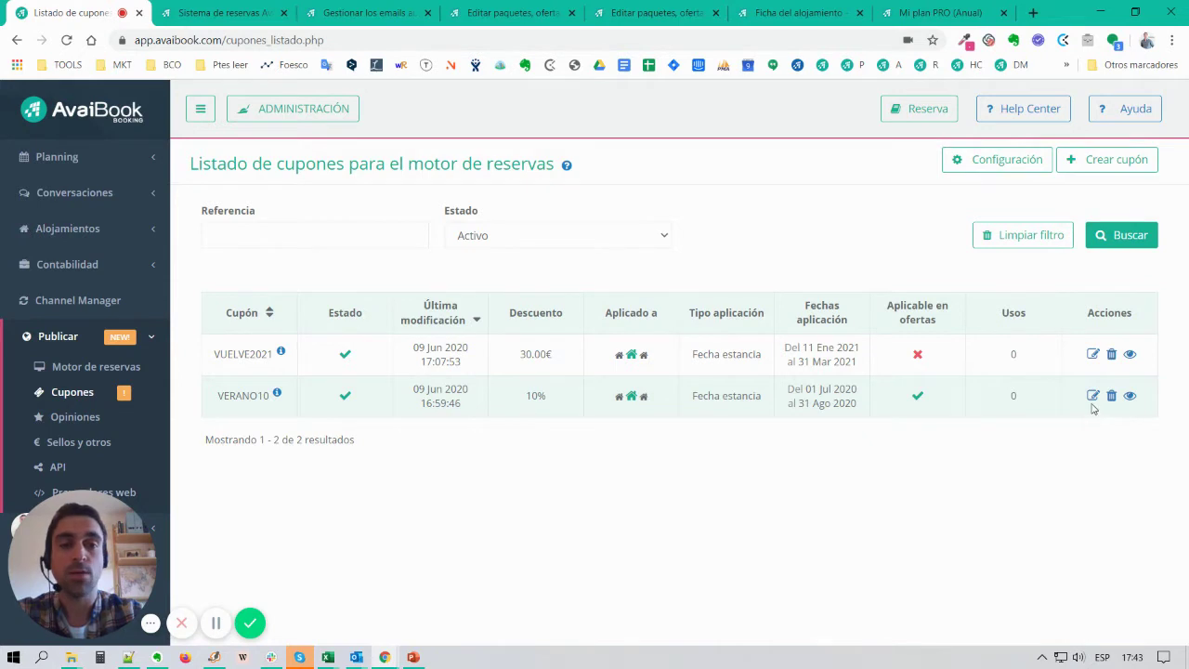
- Review the discounts, applicable accommodations and application dates of the VERANO10 and VUELVE2021 coupons in the list
double_click(535, 396)
mouse_move(632, 408)
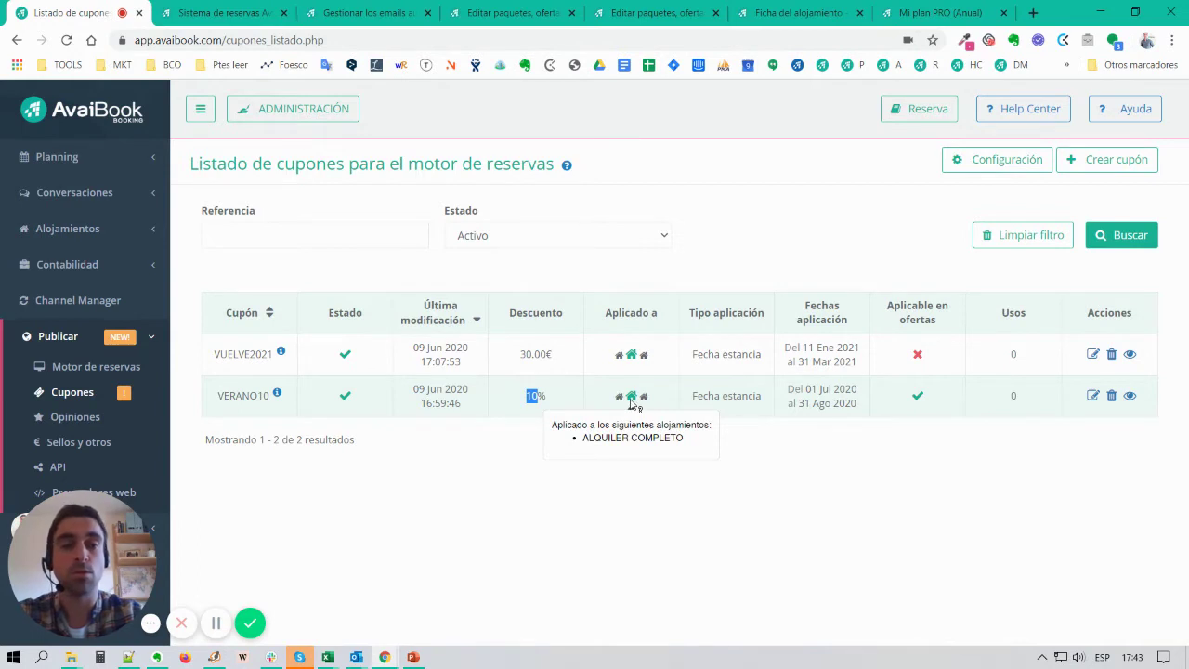
left_click_drag(703, 396, 826, 405)
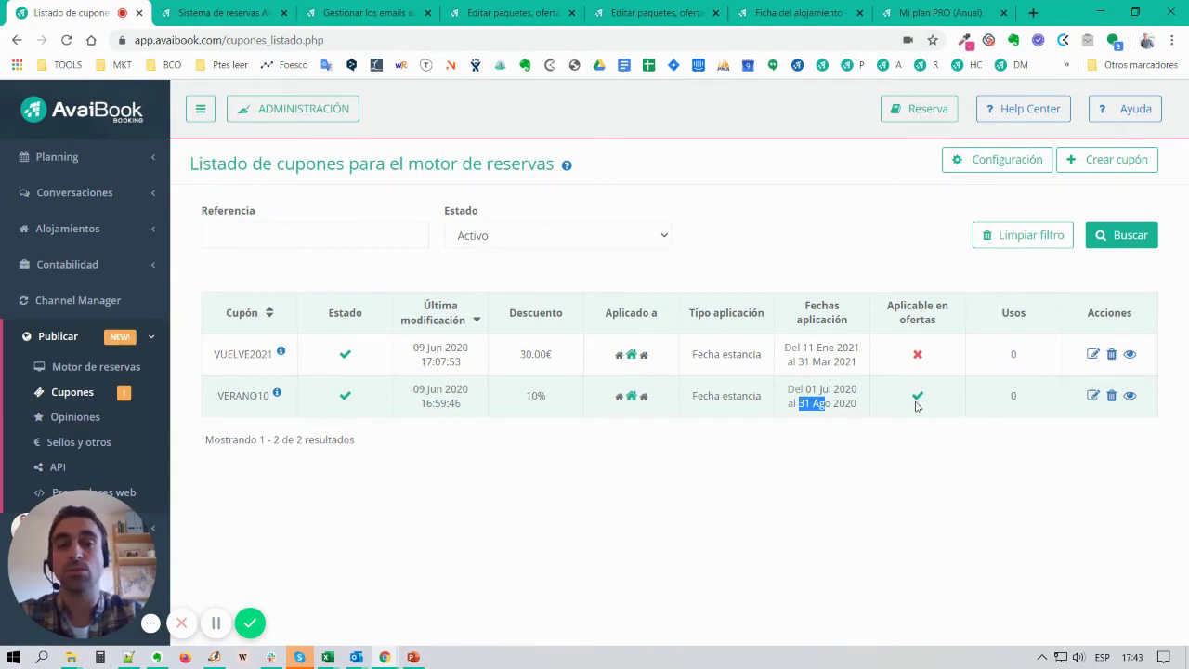
left_click(250, 357)
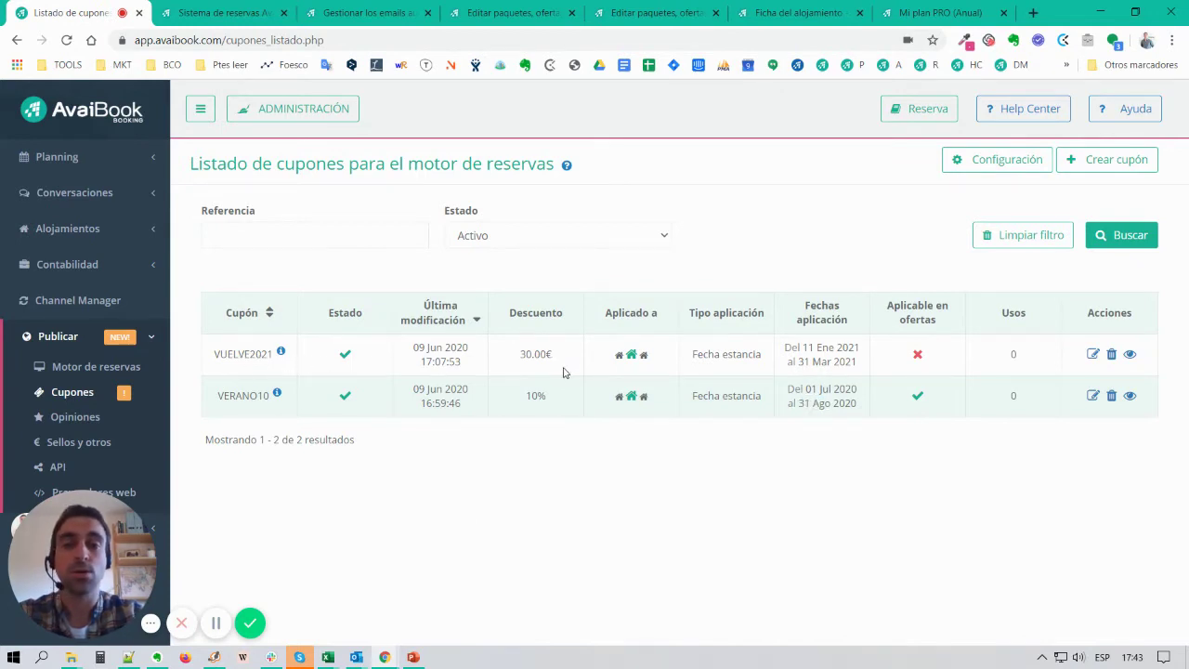
left_click_drag(533, 356, 542, 360)
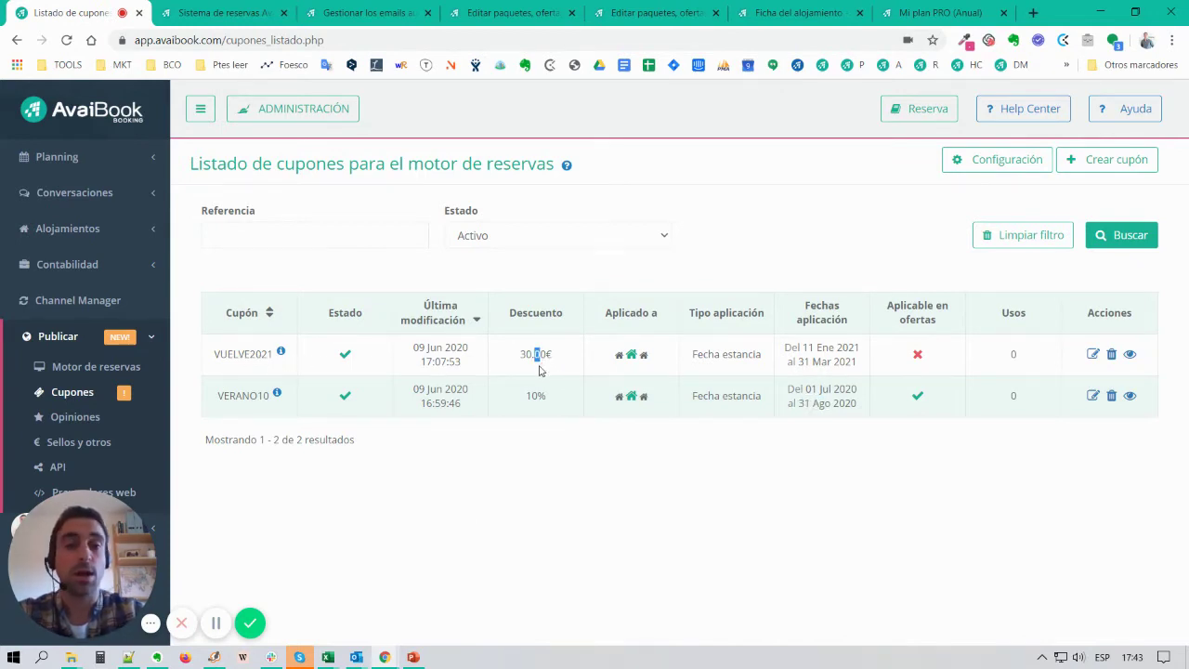
left_click_drag(807, 349, 837, 350)
left_click(833, 355)
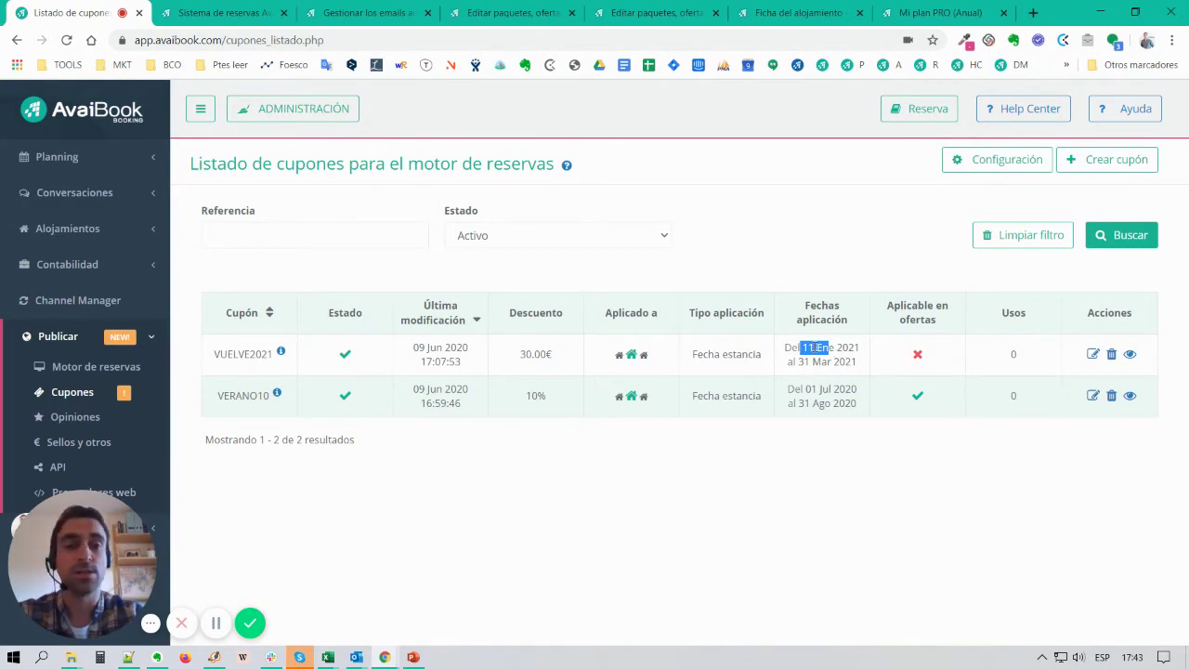
left_click_drag(805, 348, 834, 364)
left_click(834, 364)
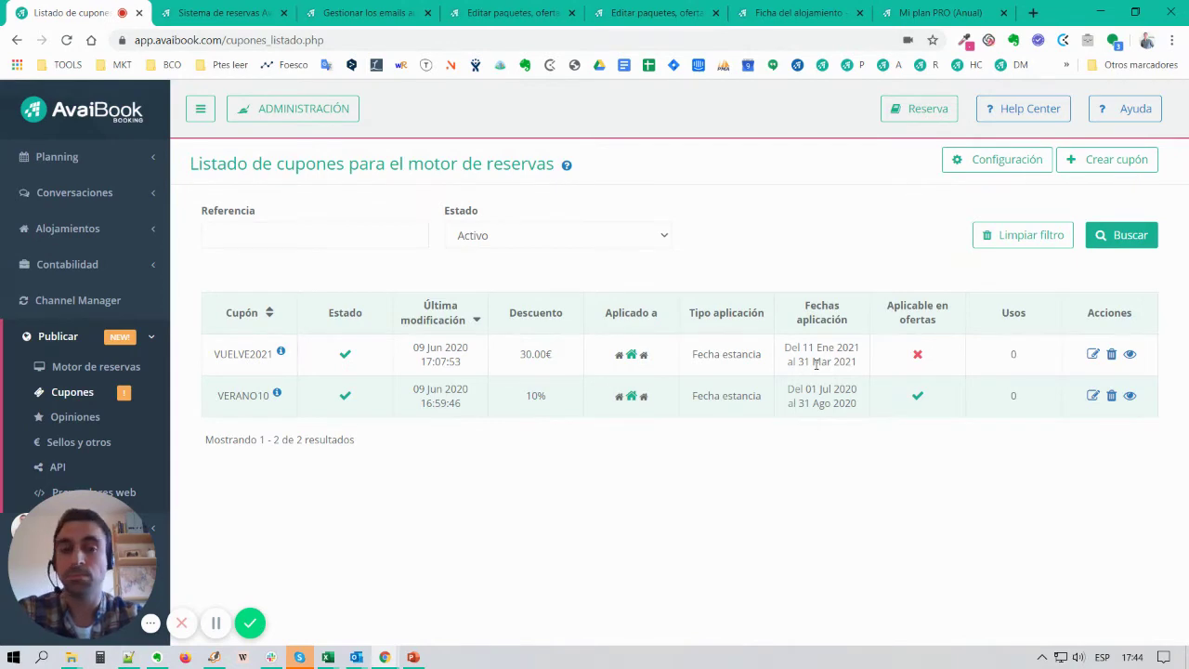
- Open the VERANO10 coupon for editing, review its code and description, and close it without saving
left_click(1093, 396)
left_click(515, 211)
left_click_drag(454, 258, 493, 258)
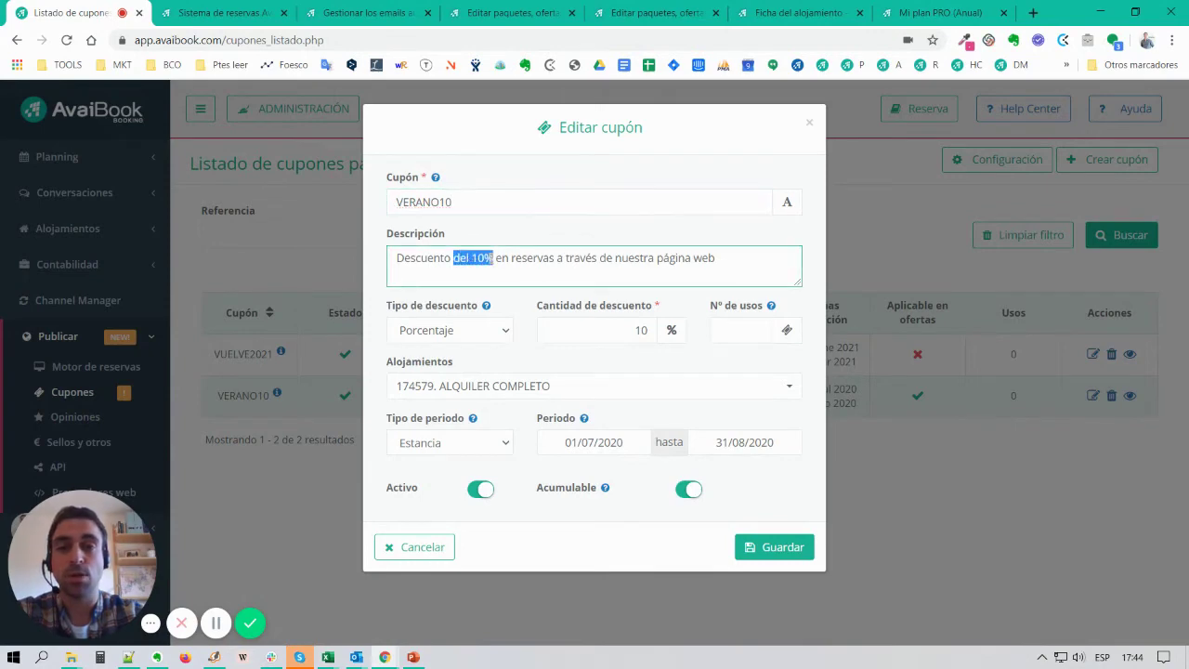
left_click(744, 254)
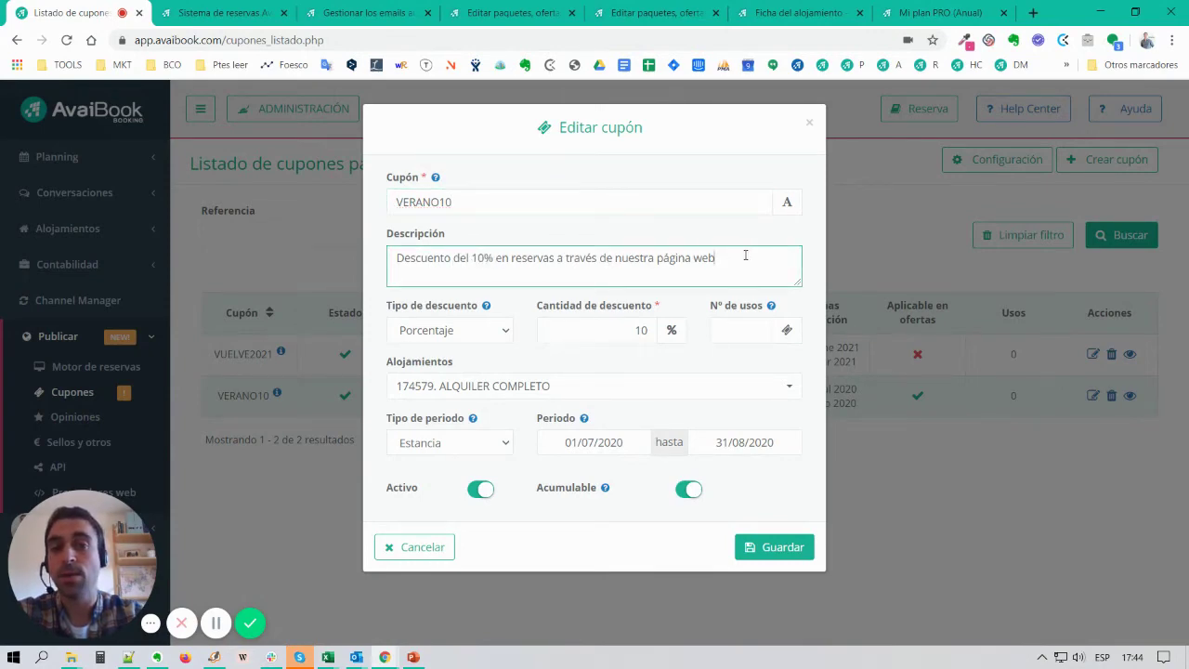
left_click(475, 205)
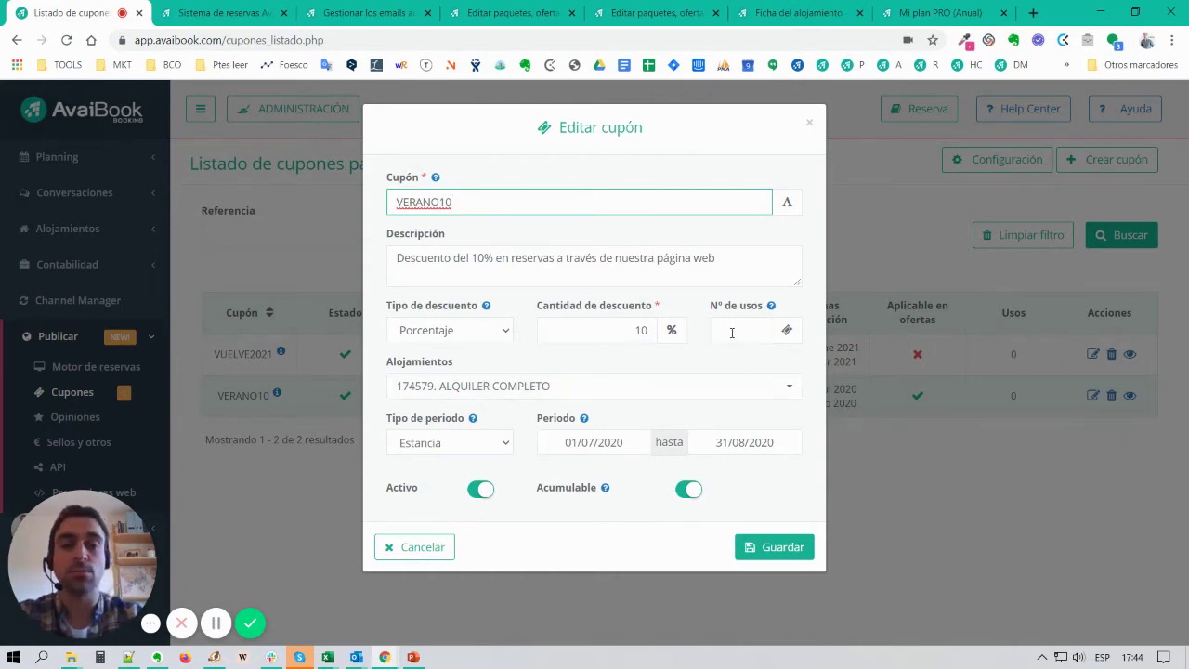
left_click(809, 124)
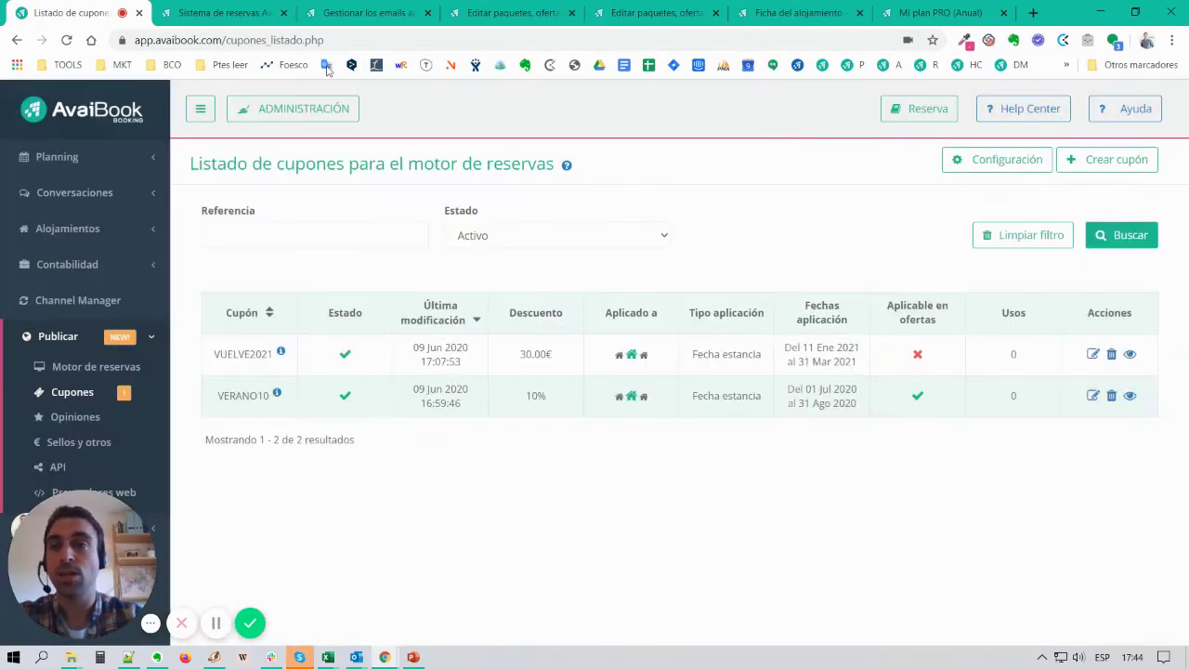
- In the booking engine, check availability for a stay from 06/07/2020 to 13/07/2020 and save the booking for 1 person
left_click(223, 12)
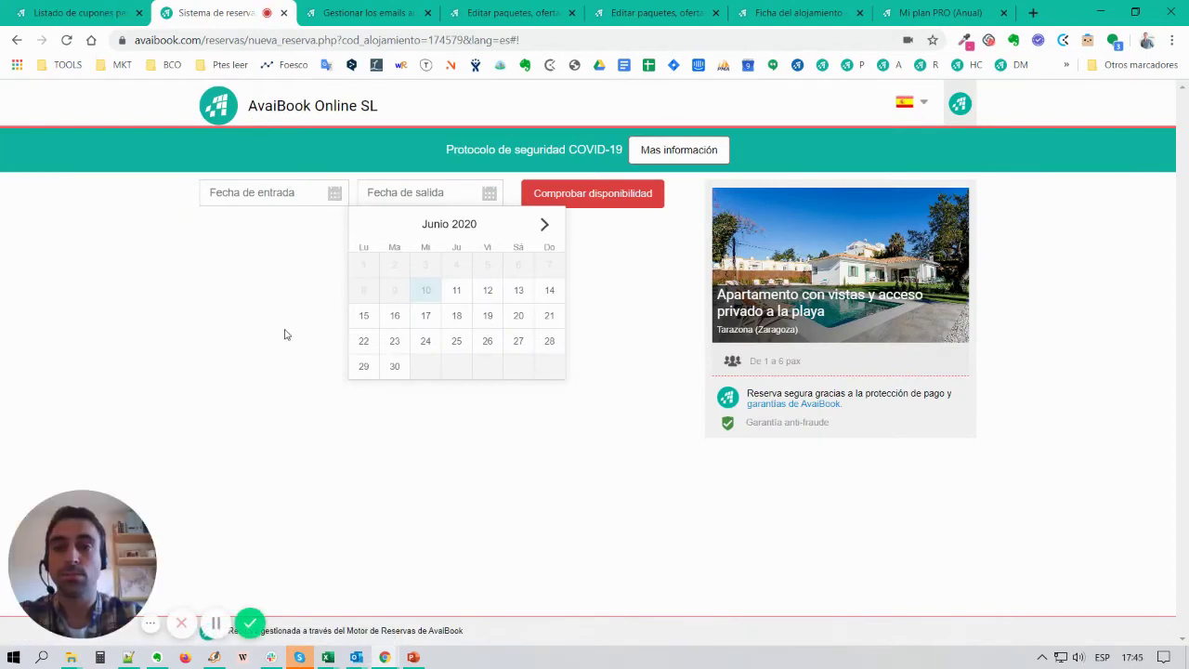
left_click(289, 273)
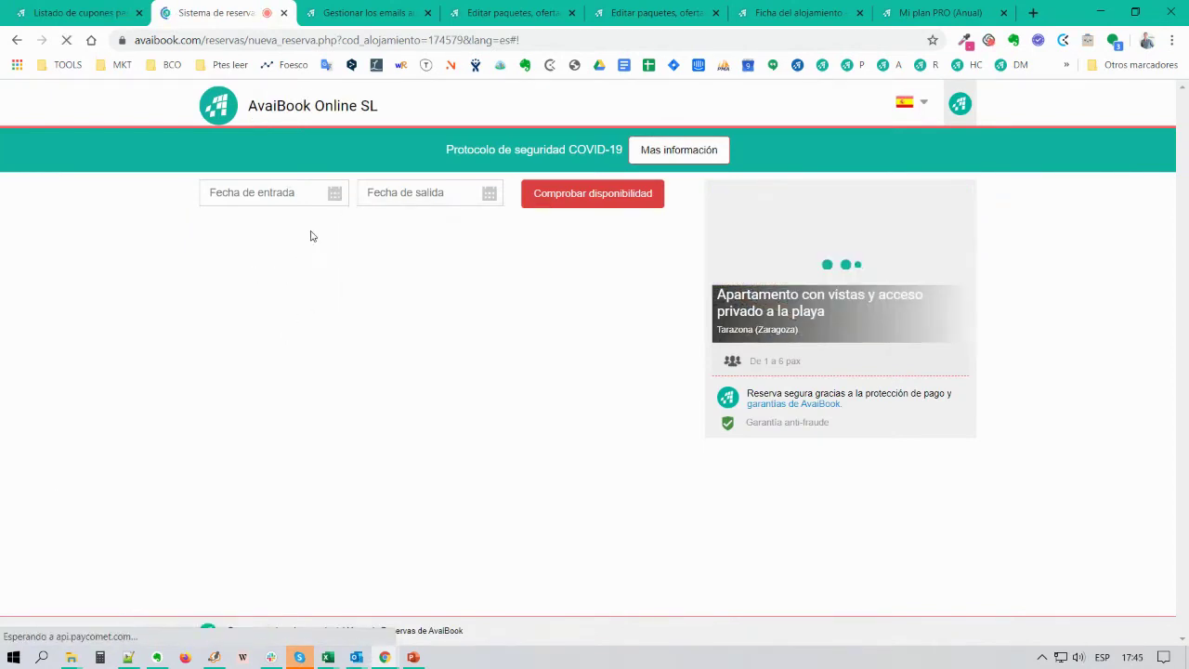
left_click(339, 199)
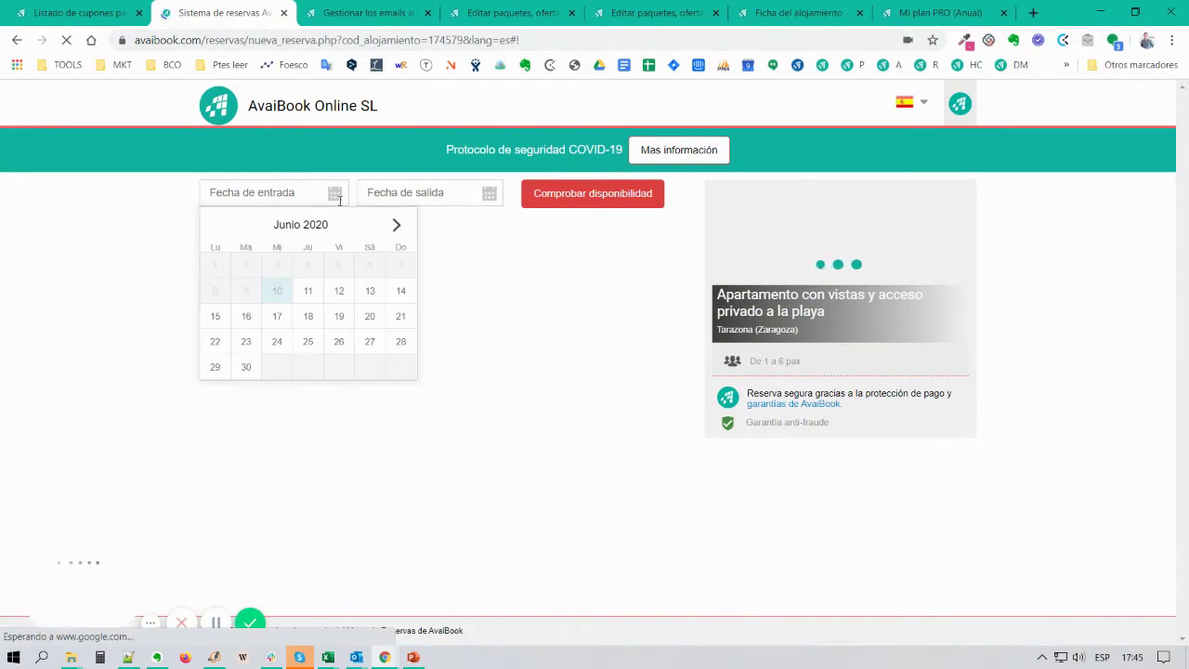
left_click(396, 225)
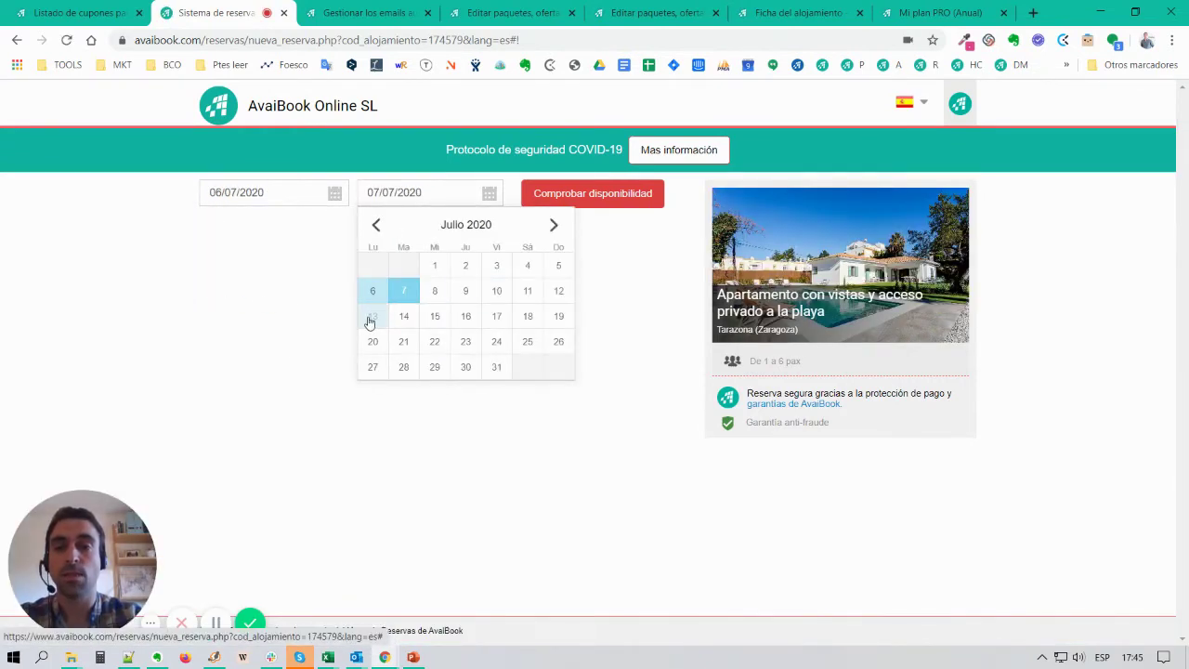
left_click(373, 315)
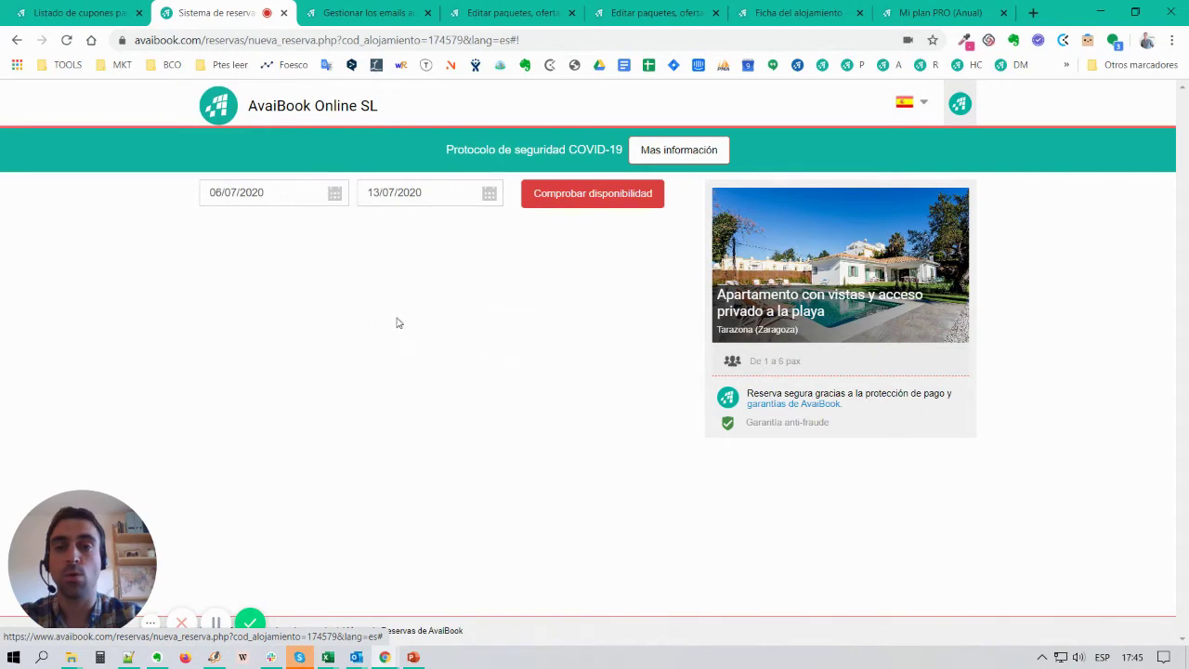
left_click(589, 197)
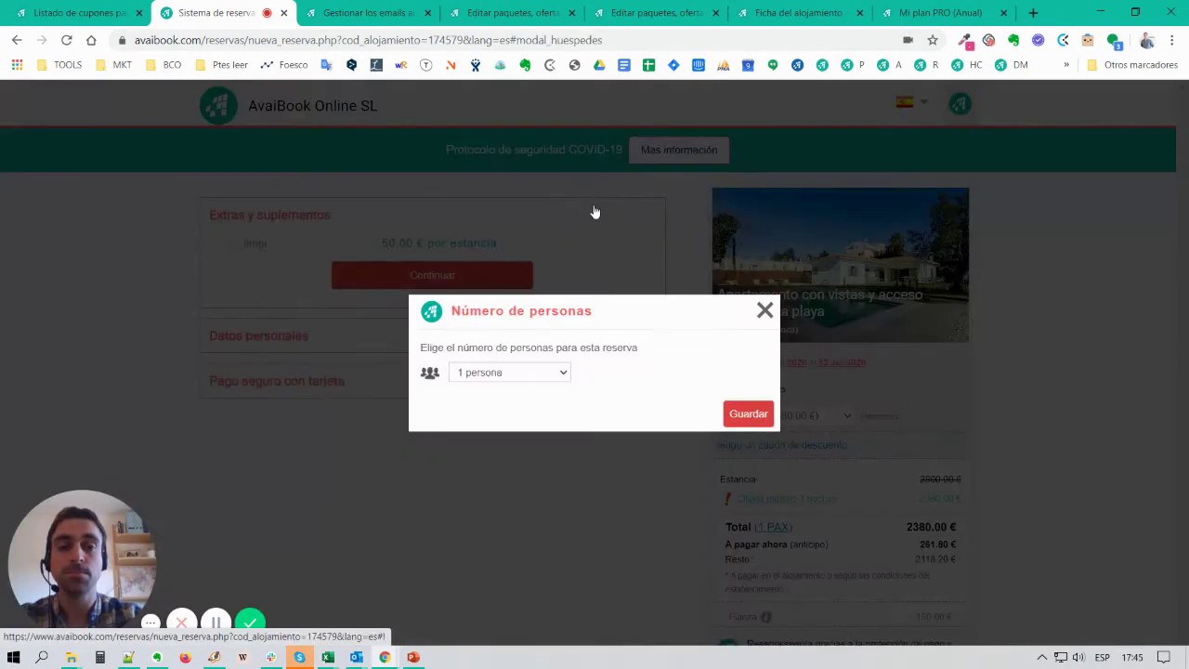
left_click(746, 416)
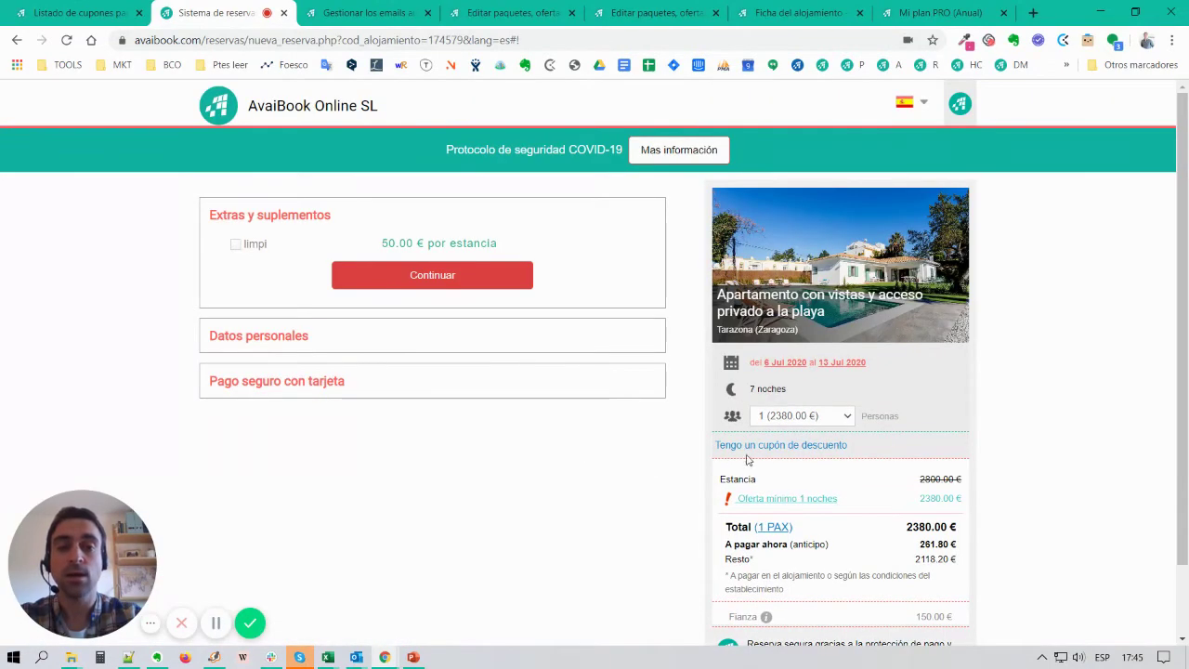
- Copy the VERANO10 code from the coupon list and apply it as the discount coupon on the July booking
left_click(750, 446)
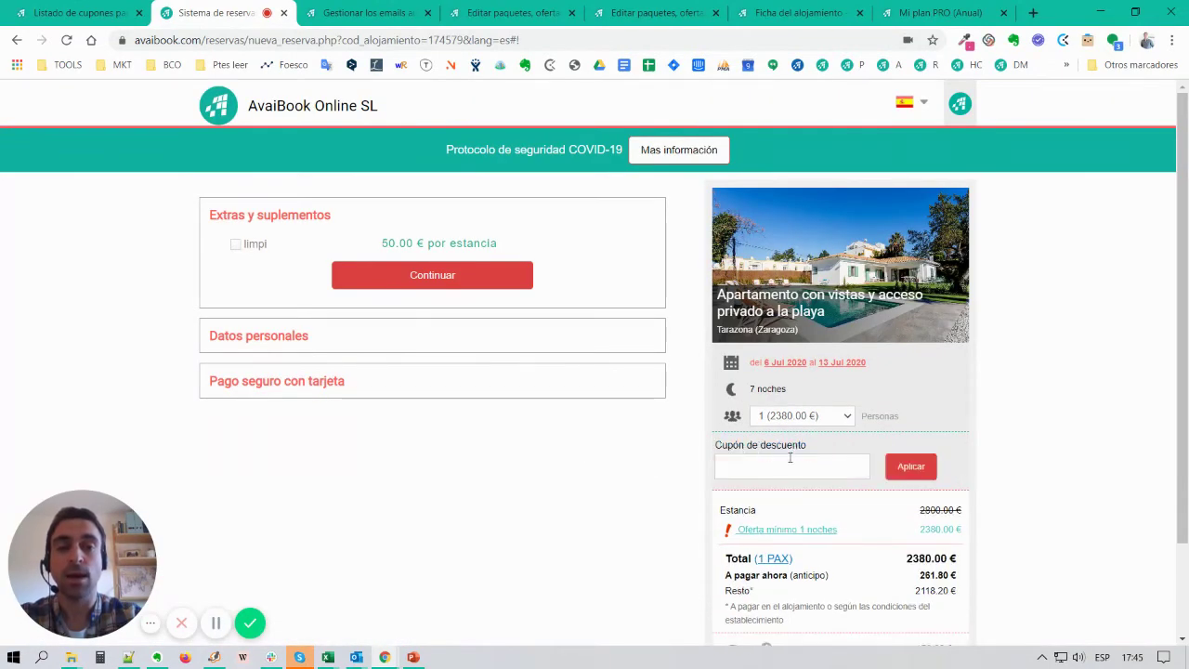
left_click(84, 15)
double_click(257, 397)
key("ctrl+c")
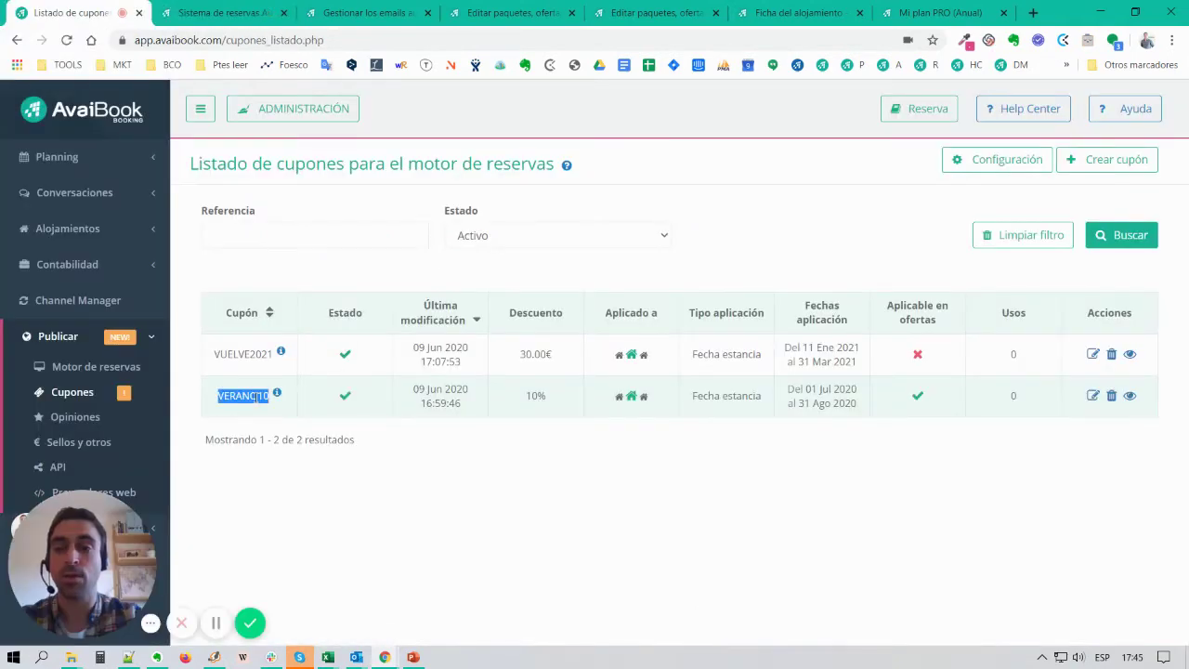
left_click(223, 13)
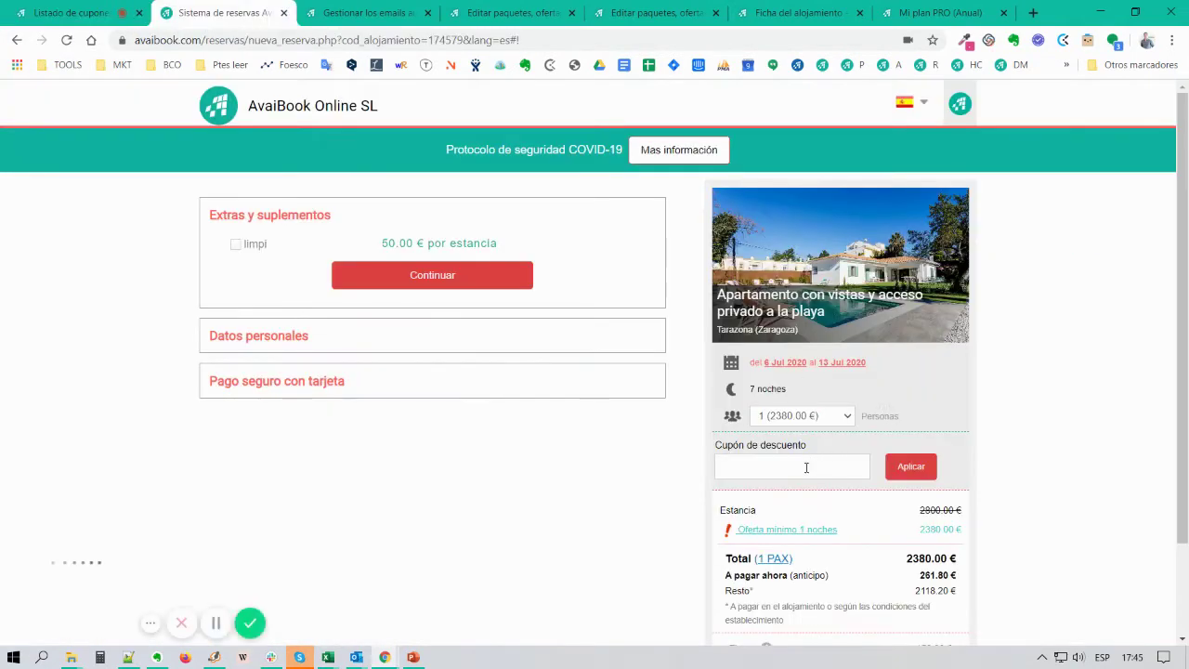
key("ctrl+v")
scroll(1003, 479, "down", 2)
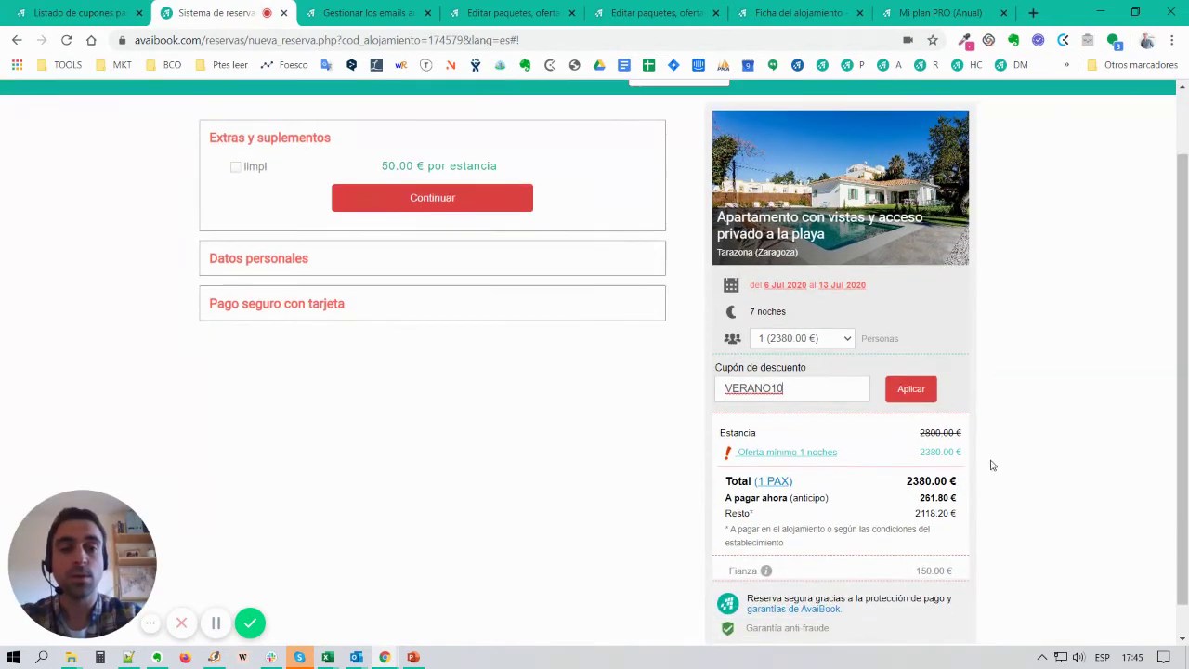
left_click(914, 390)
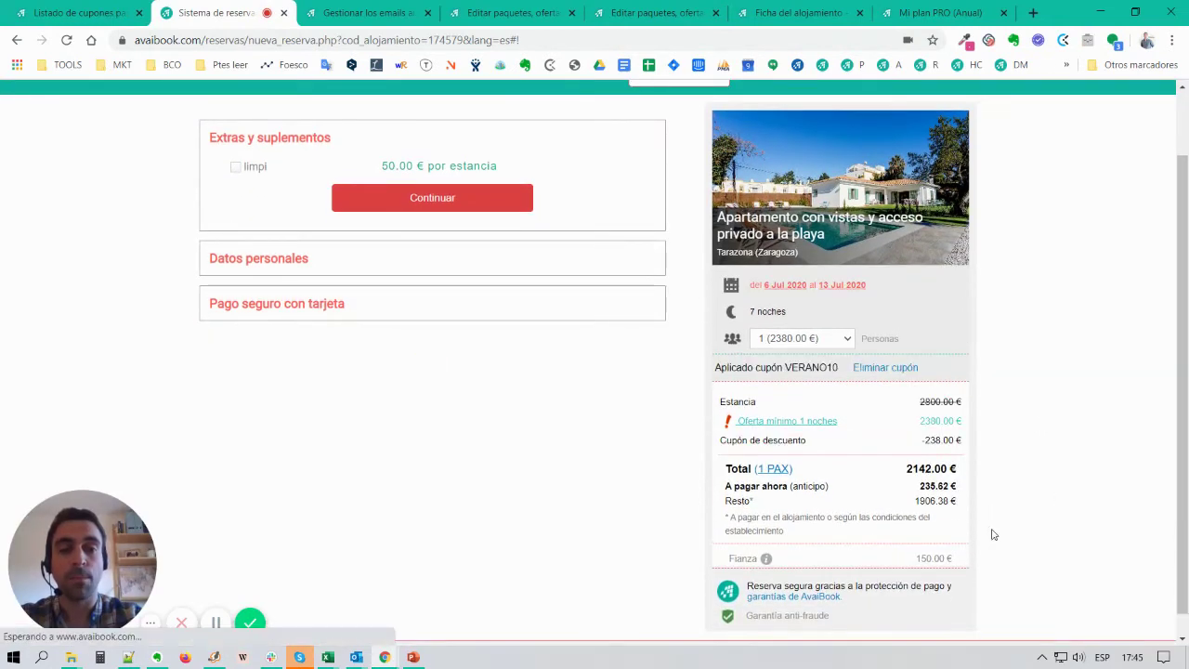
- Examine the coupon discount in the price breakdown and expand the offer details for the stay
scroll(1054, 543, "down", 1)
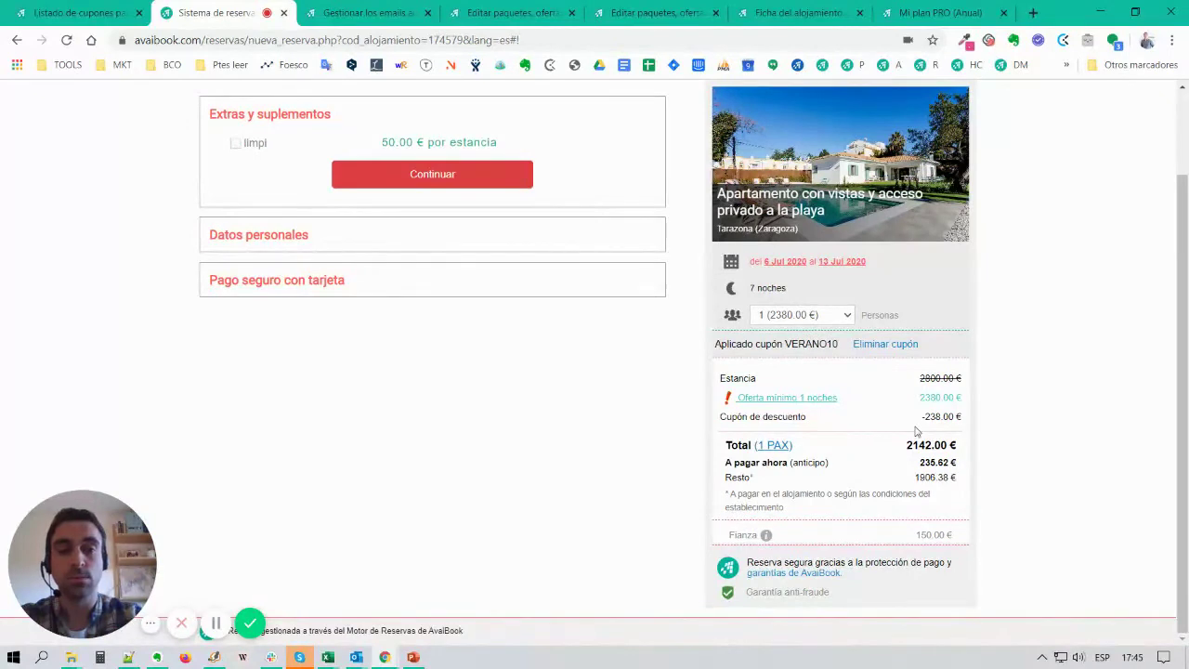
left_click_drag(719, 424, 957, 418)
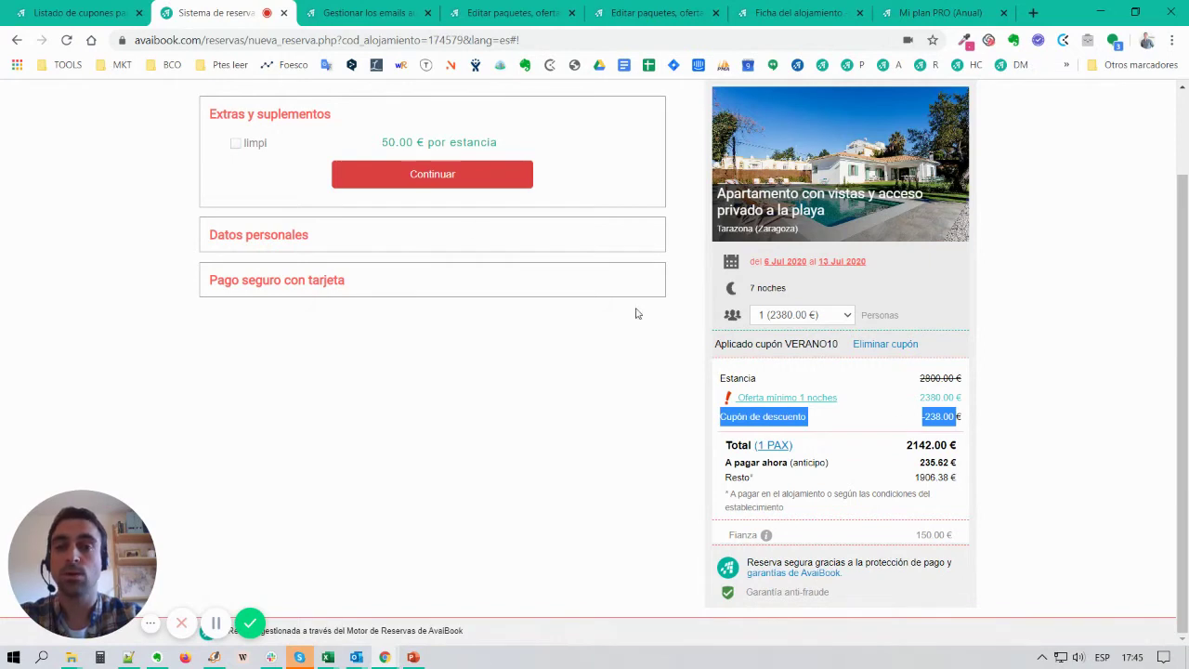
left_click(812, 398)
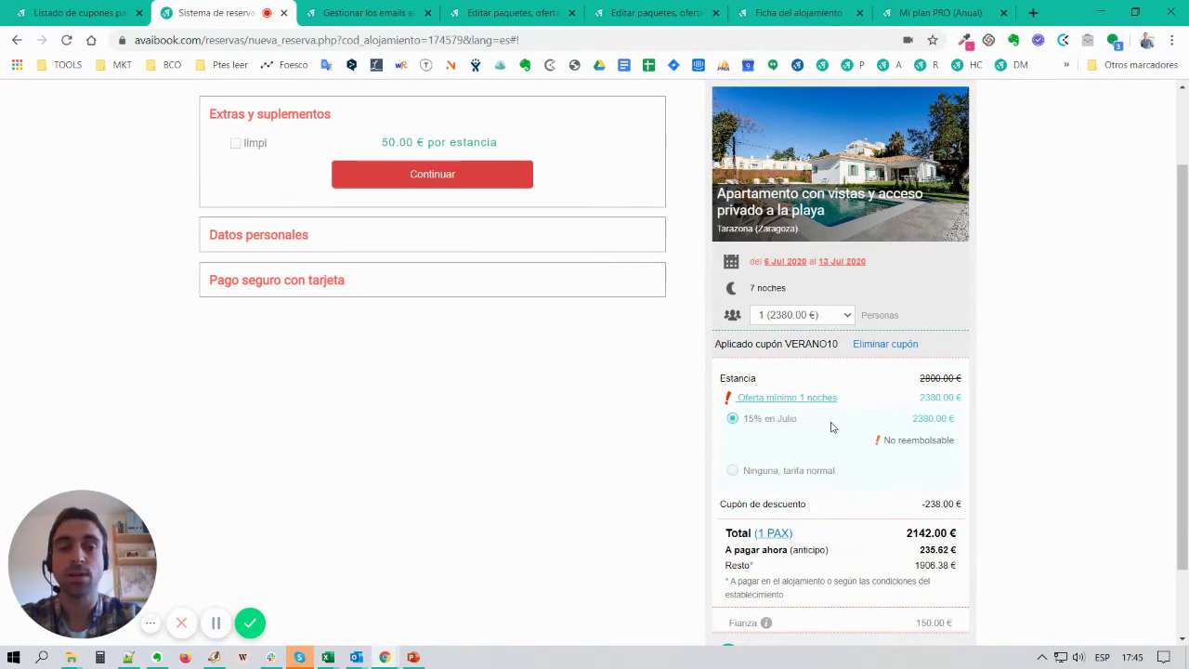
- Review the VERANO10 coupon's Acumulable setting against the offer price in the booking, and close the coupon without saving
left_click(105, 13)
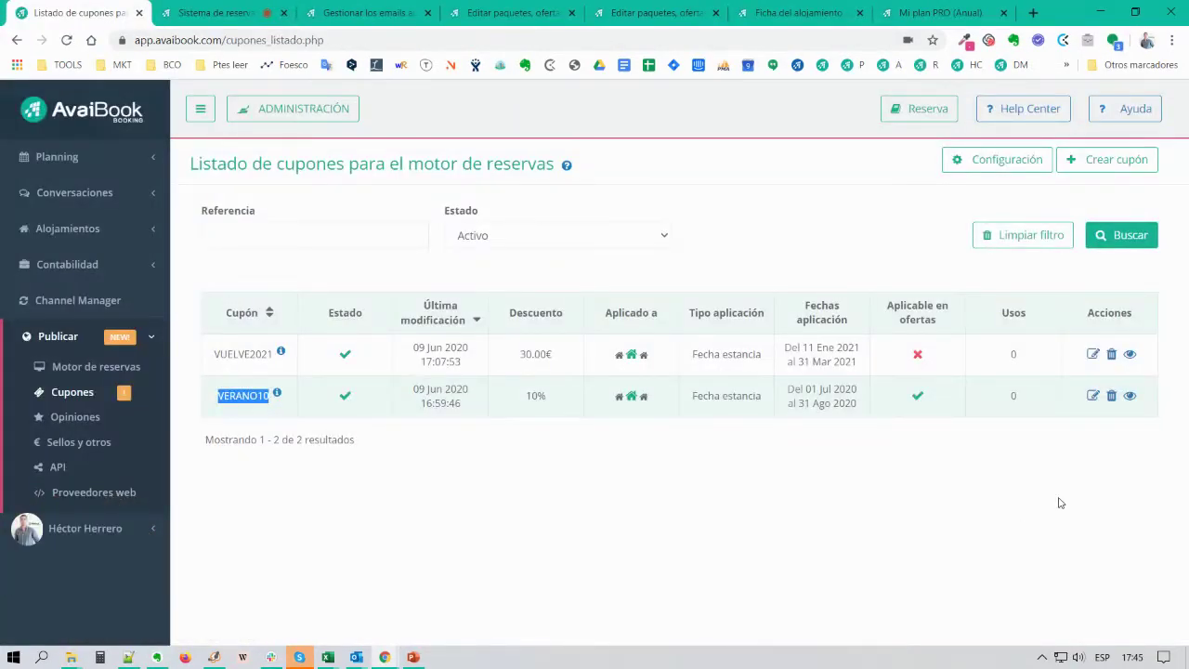
left_click(1093, 395)
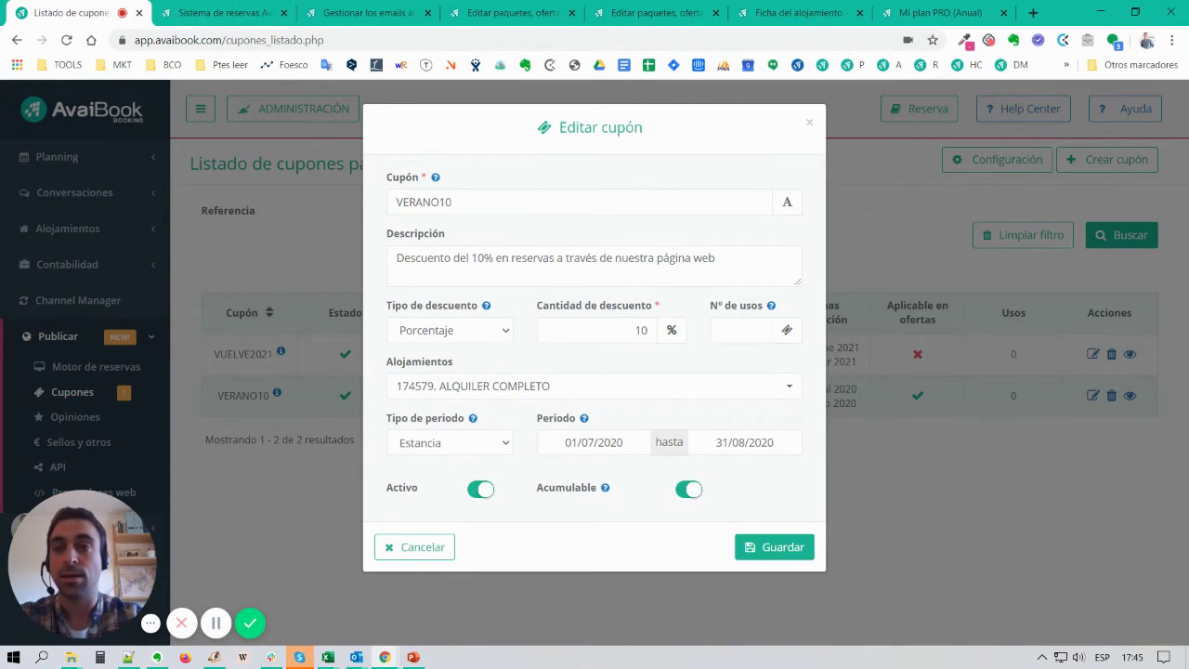
left_click(254, 19)
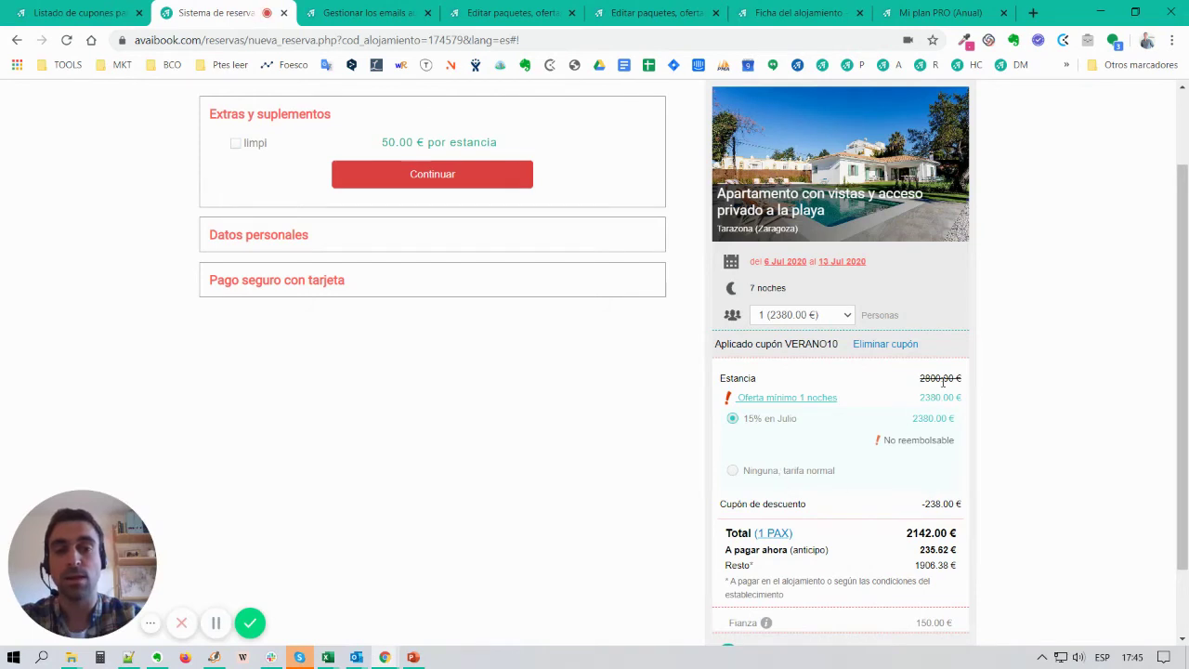
left_click(76, 12)
left_click(809, 122)
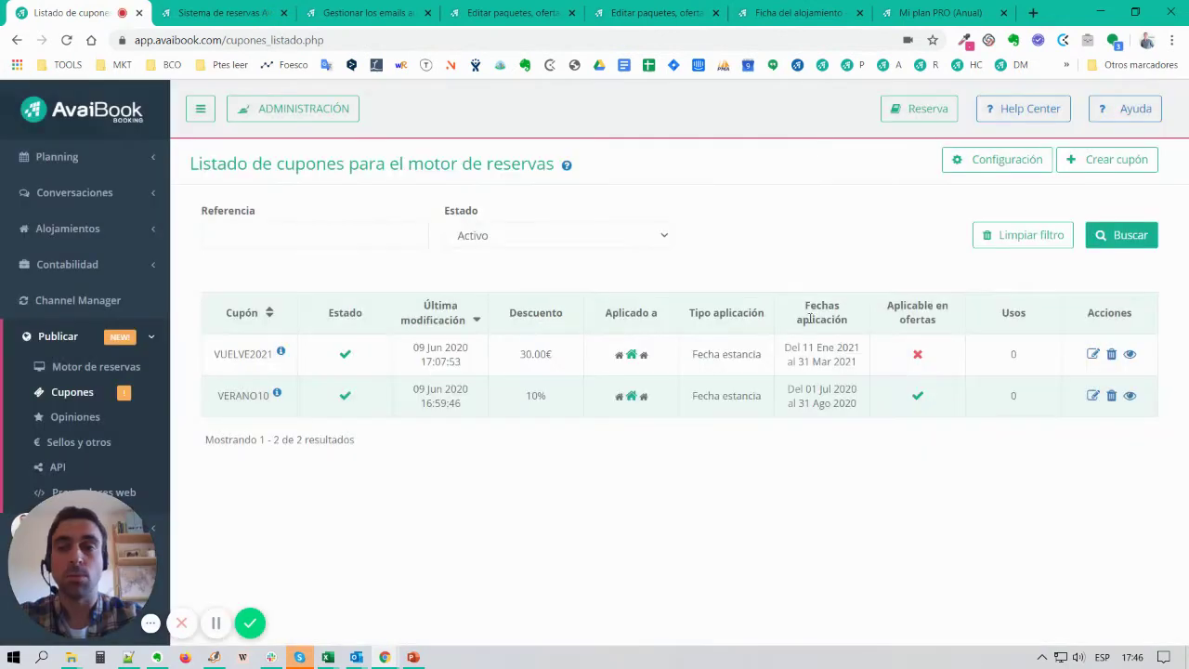
- Copy the VUELVE2021 code, review that coupon's application dates and Acumulable option, and close it without saving
mouse_move(271, 386)
double_click(243, 354)
key("ctrl+c")
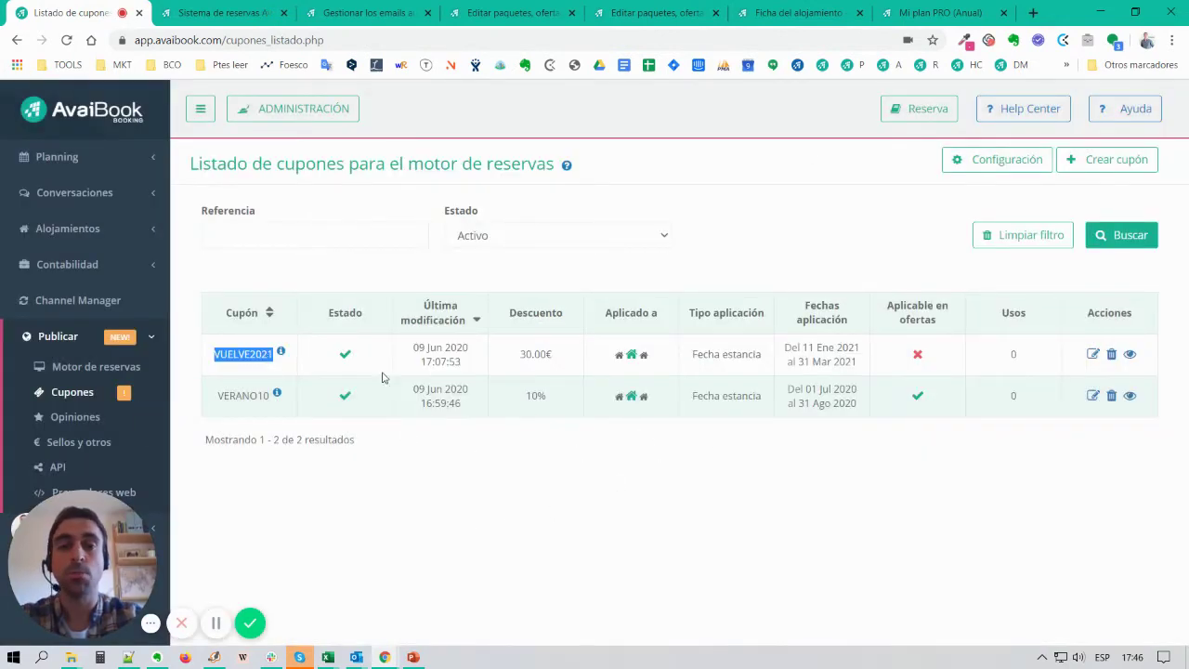
mouse_move(787, 349)
left_mouse_down()
mouse_move(816, 348)
mouse_move(802, 363)
left_mouse_up()
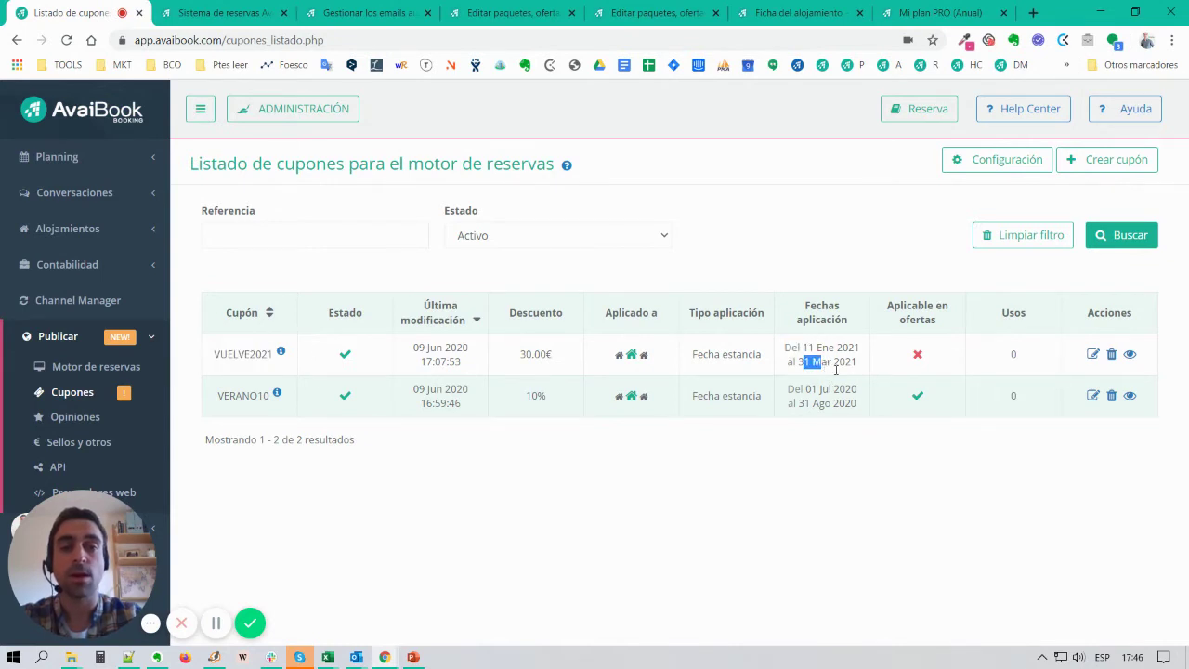
left_click(1093, 357)
left_click(688, 489)
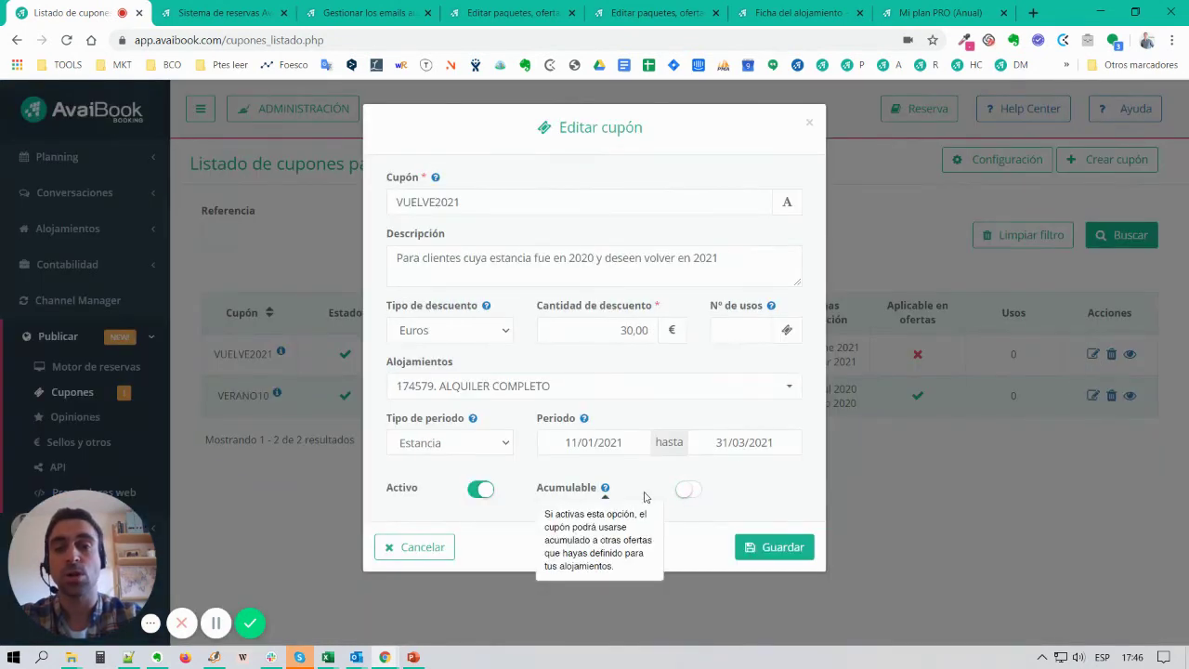
left_click(810, 124)
- Restart the booking in the booking engine, check availability from 08/02/2021 to 11/02/2021, and save it for 1 person
left_click(223, 12)
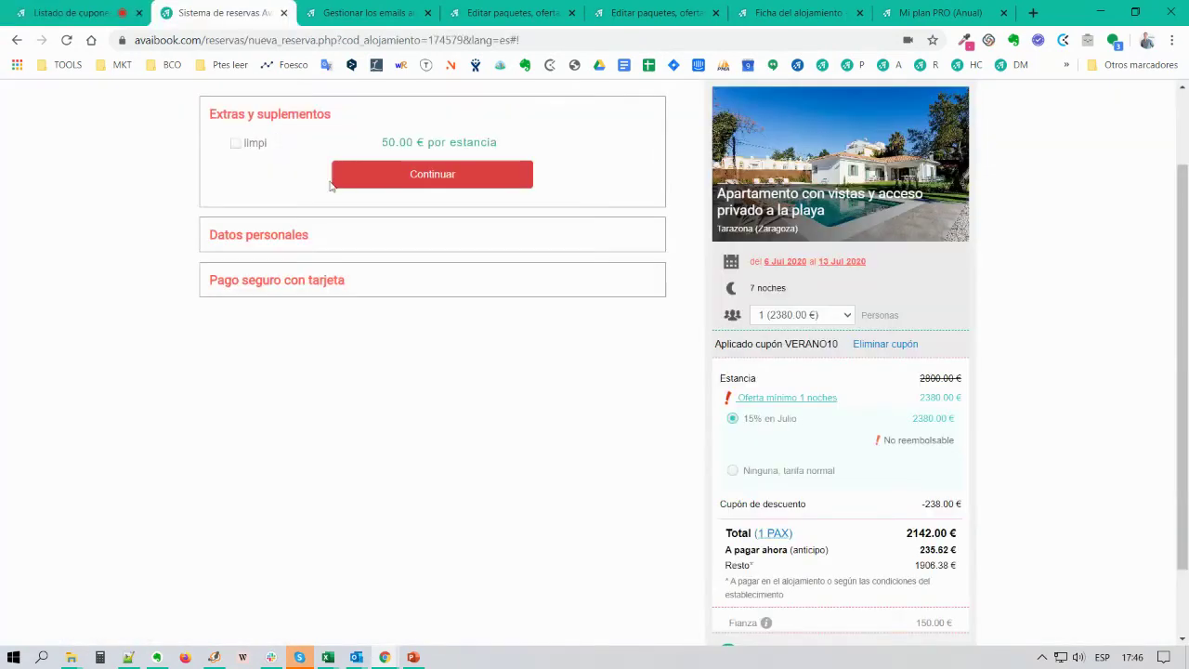
key("F5")
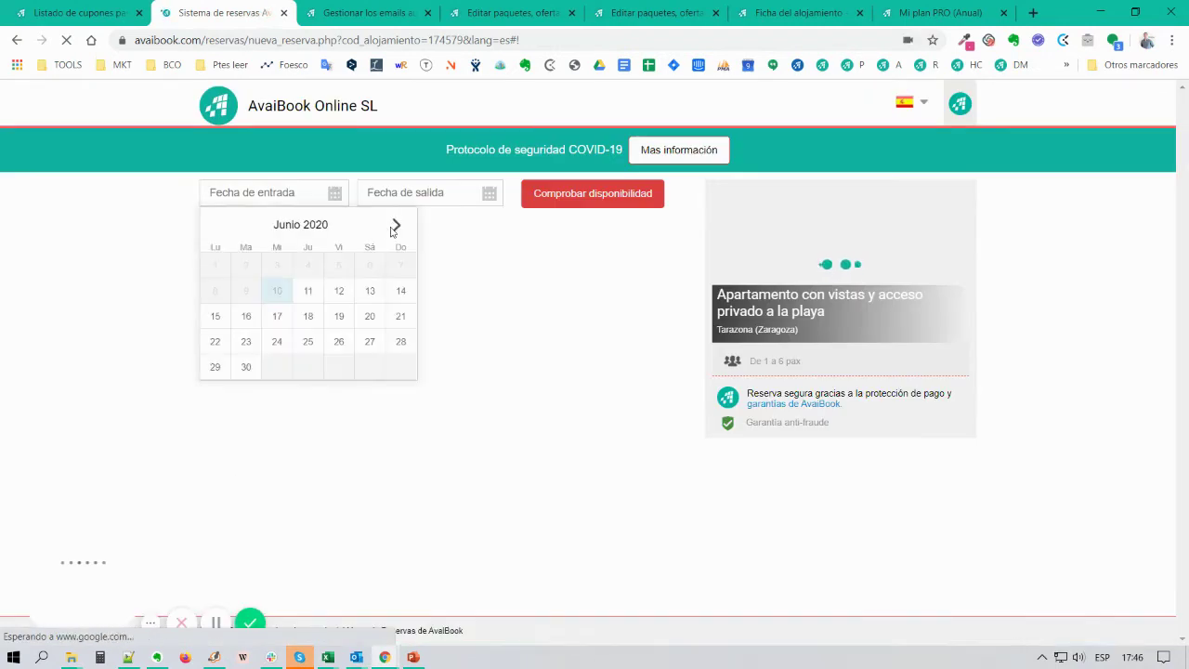
left_click(396, 225)
left_click(397, 225)
left_click(397, 225)
left_click(396, 225)
left_click(397, 225)
left_click(397, 225)
left_click(396, 225)
left_click(397, 225)
left_click(397, 225)
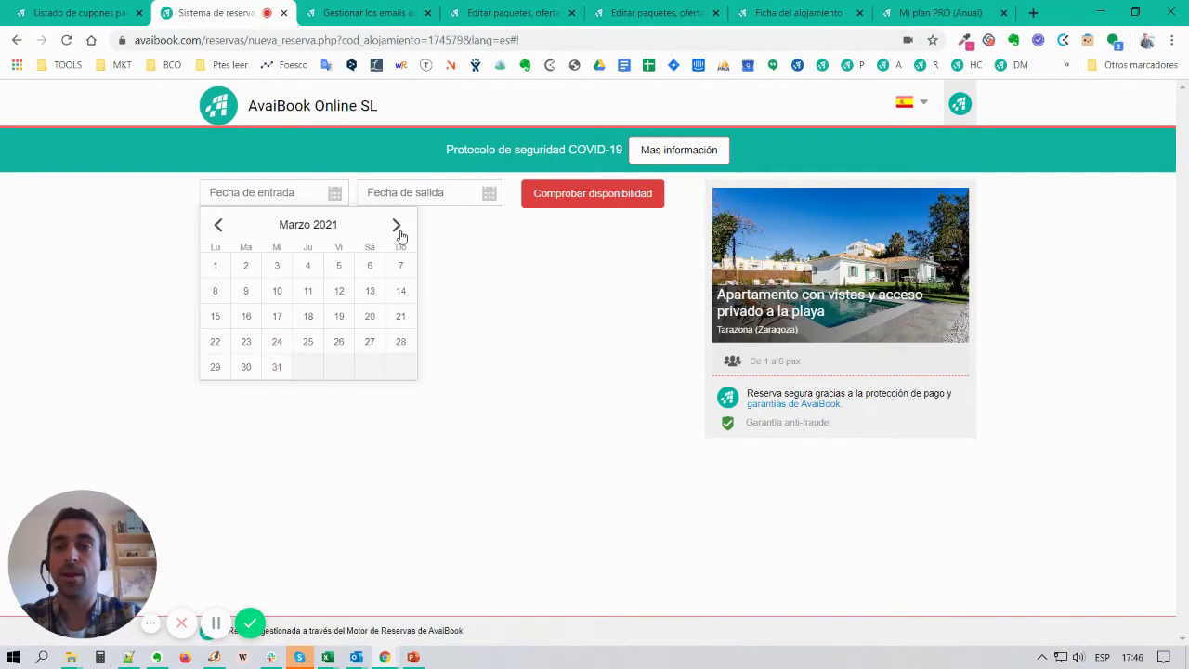
left_click(218, 225)
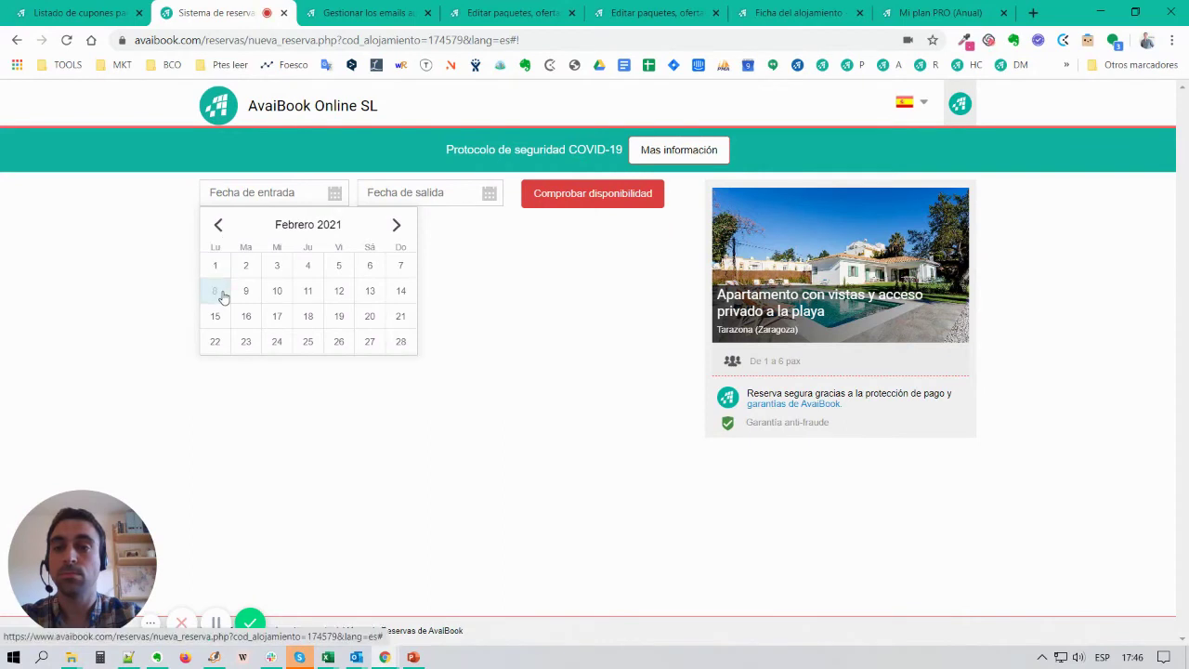
left_click(215, 291)
left_click(465, 290)
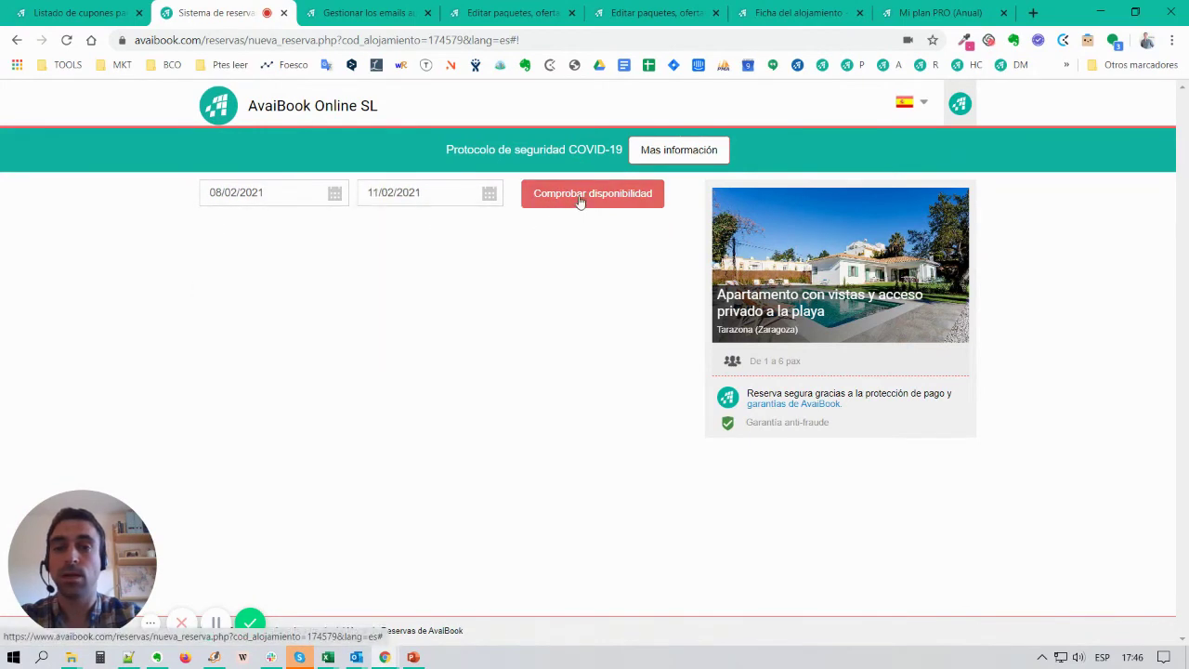
left_click(579, 194)
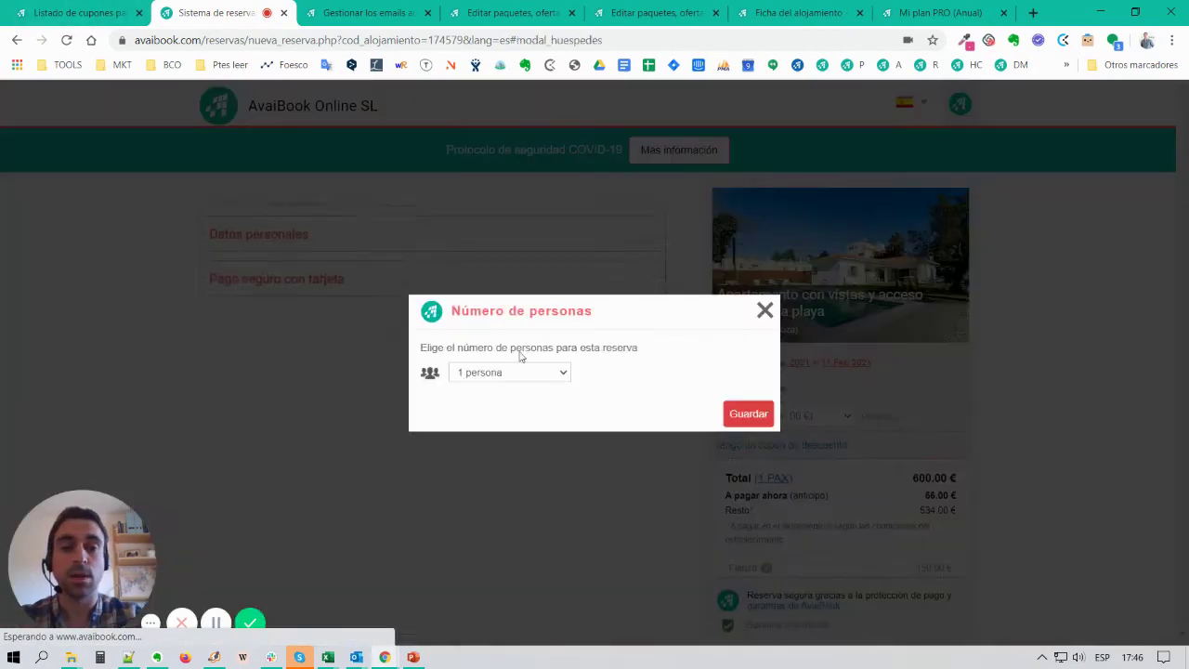
left_click(736, 417)
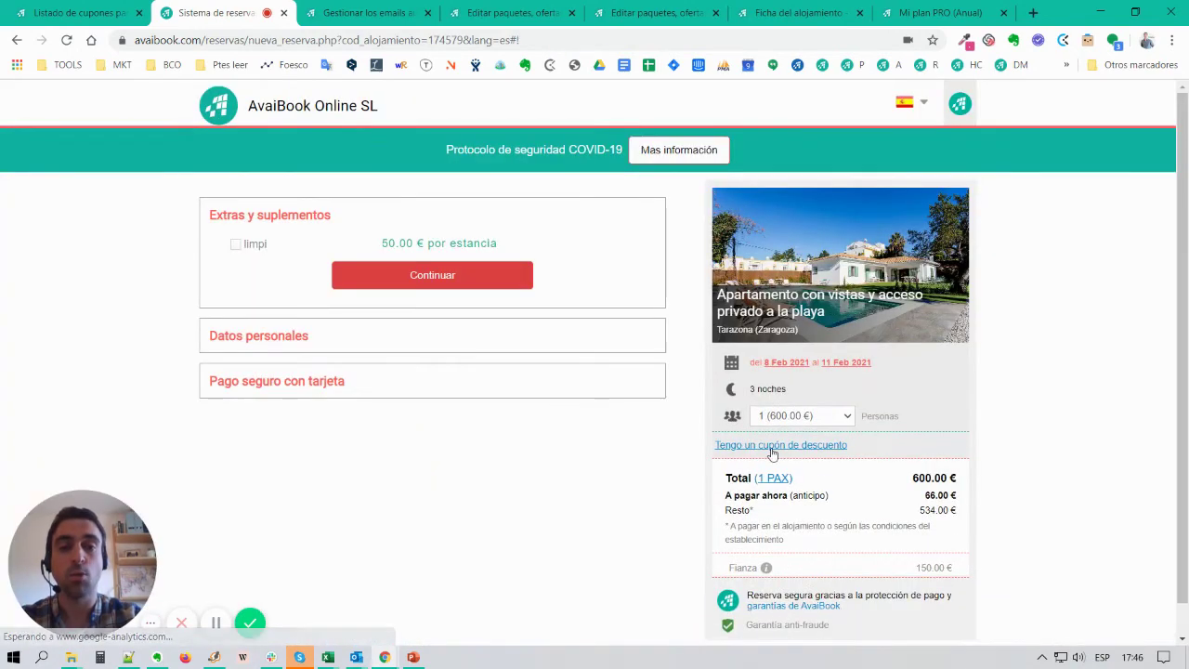
- Copy the VUELVE2021 code from the coupon list and apply it as the discount coupon on the February booking
left_click(770, 446)
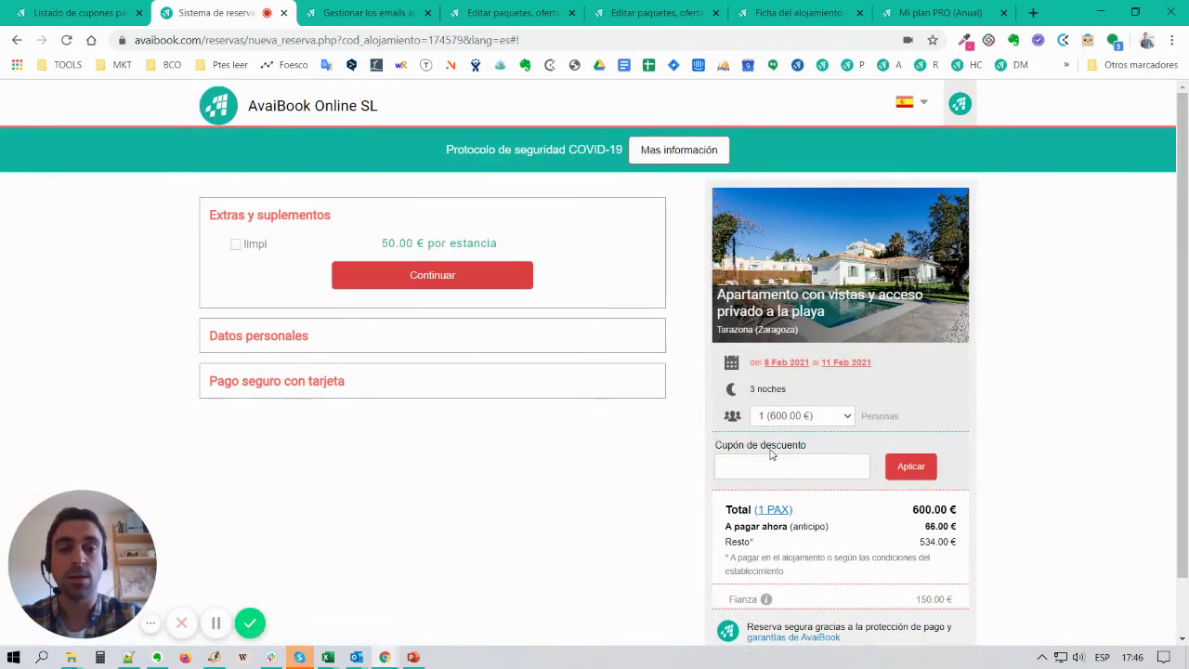
left_click(93, 9)
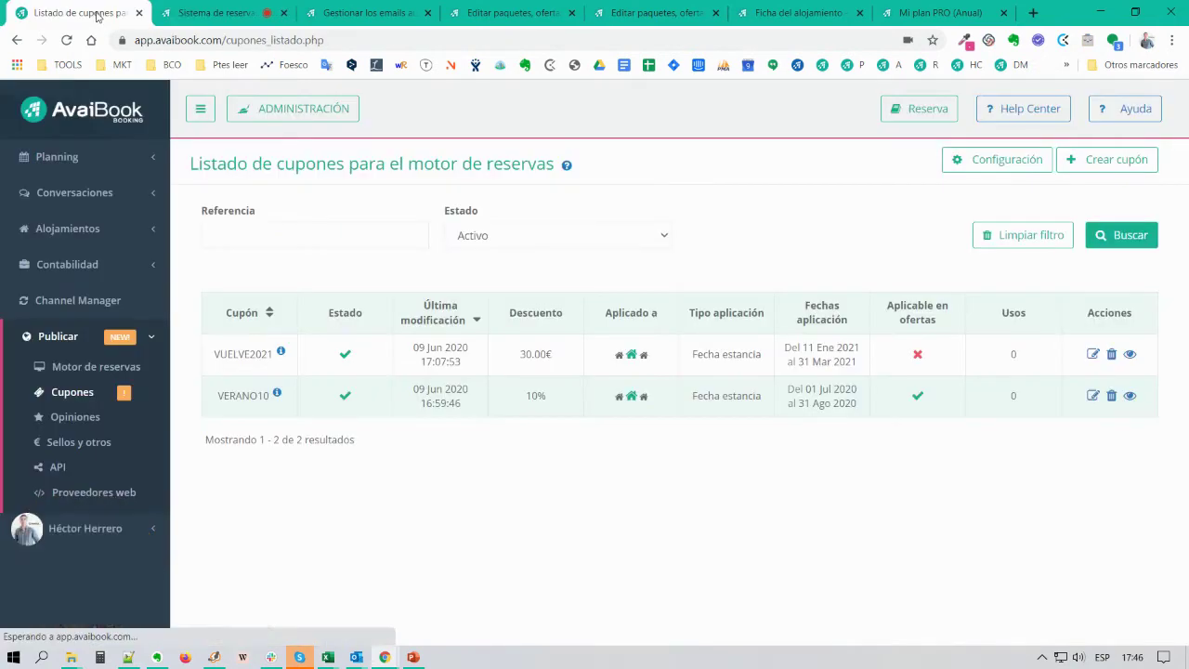
double_click(249, 354)
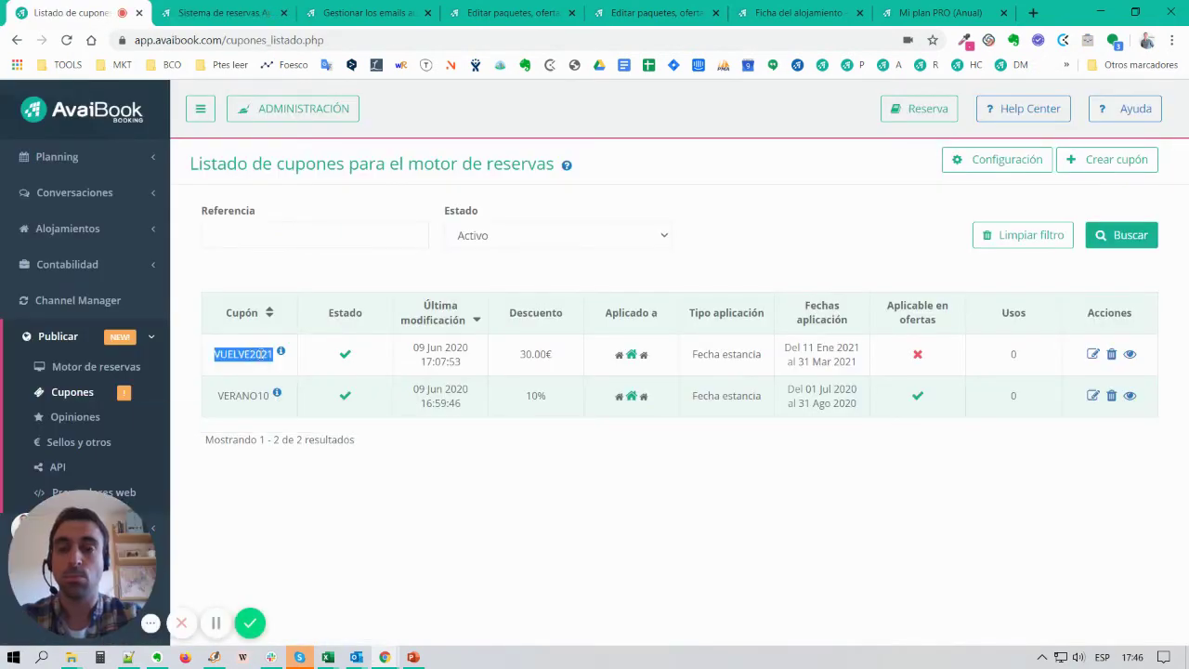
left_click(230, 15)
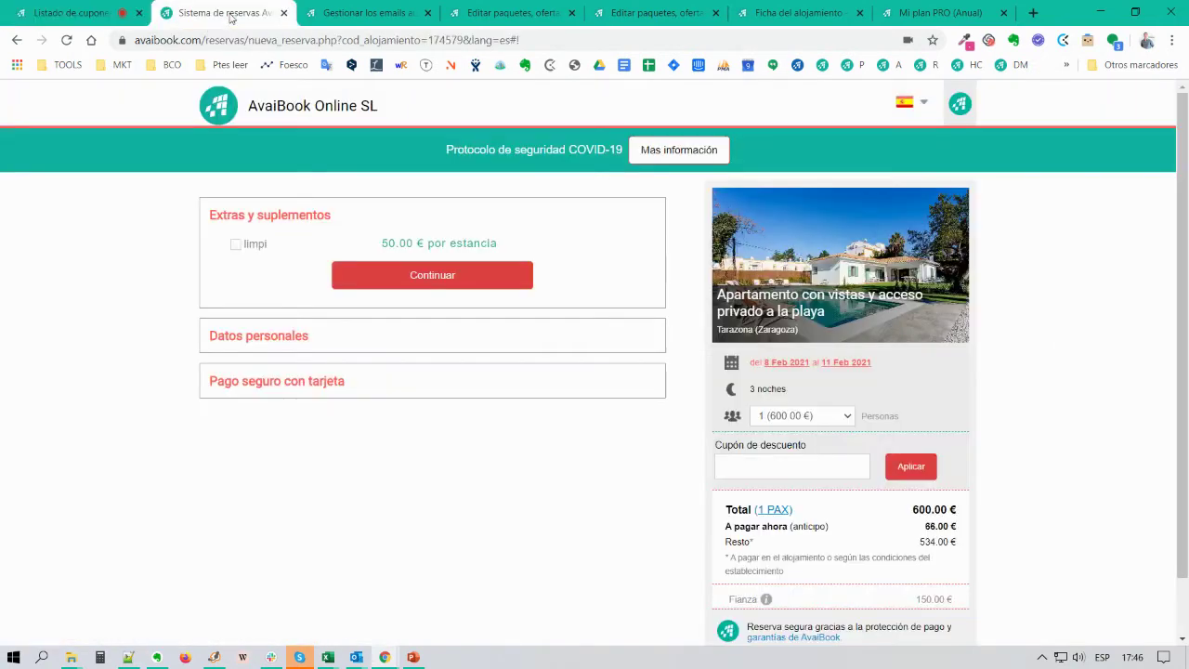
left_click(773, 468)
key("ctrl+v")
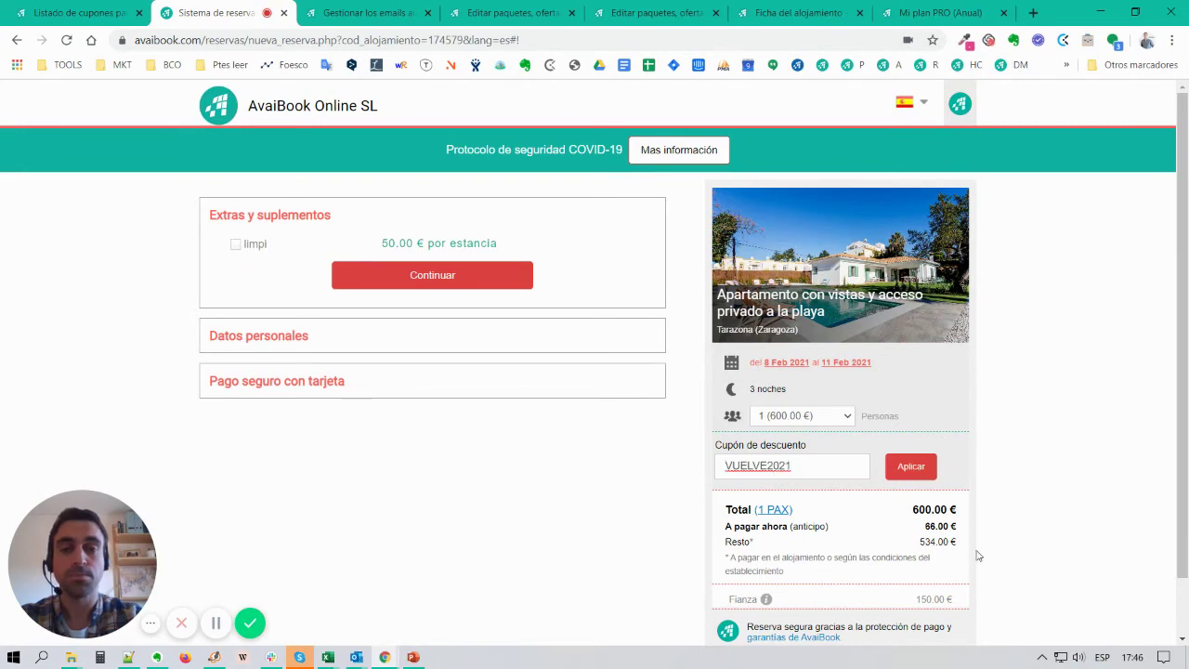
left_click(923, 474)
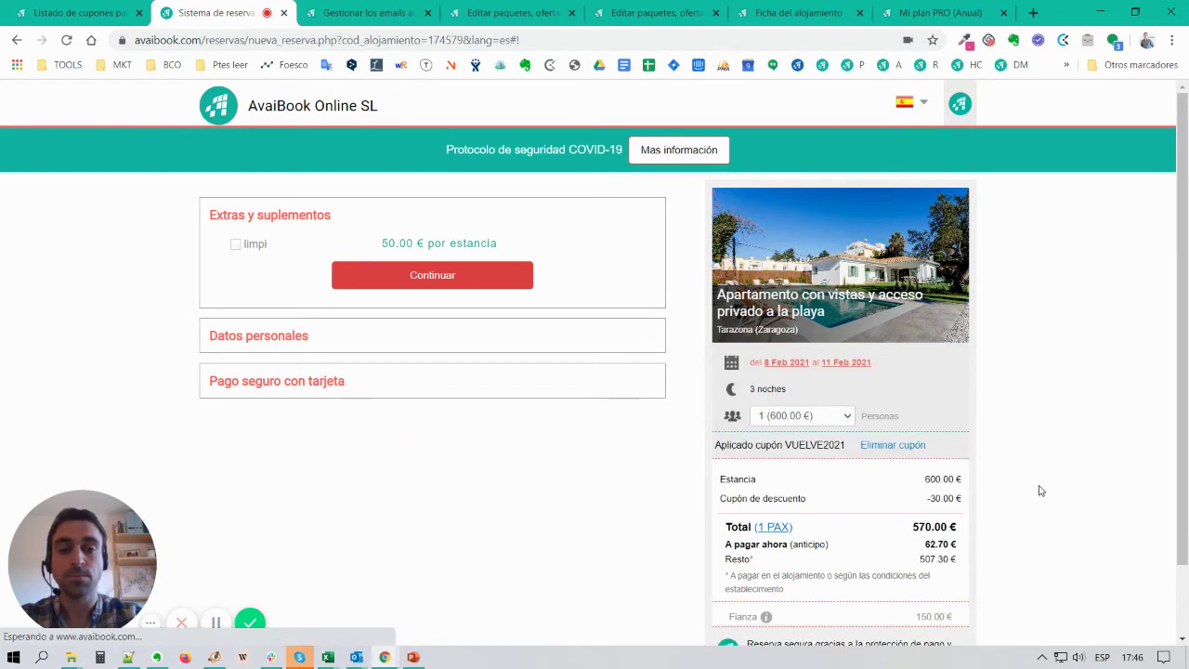
- Examine the coupon discount line in the February booking's price summary
left_click_drag(727, 499, 959, 512)
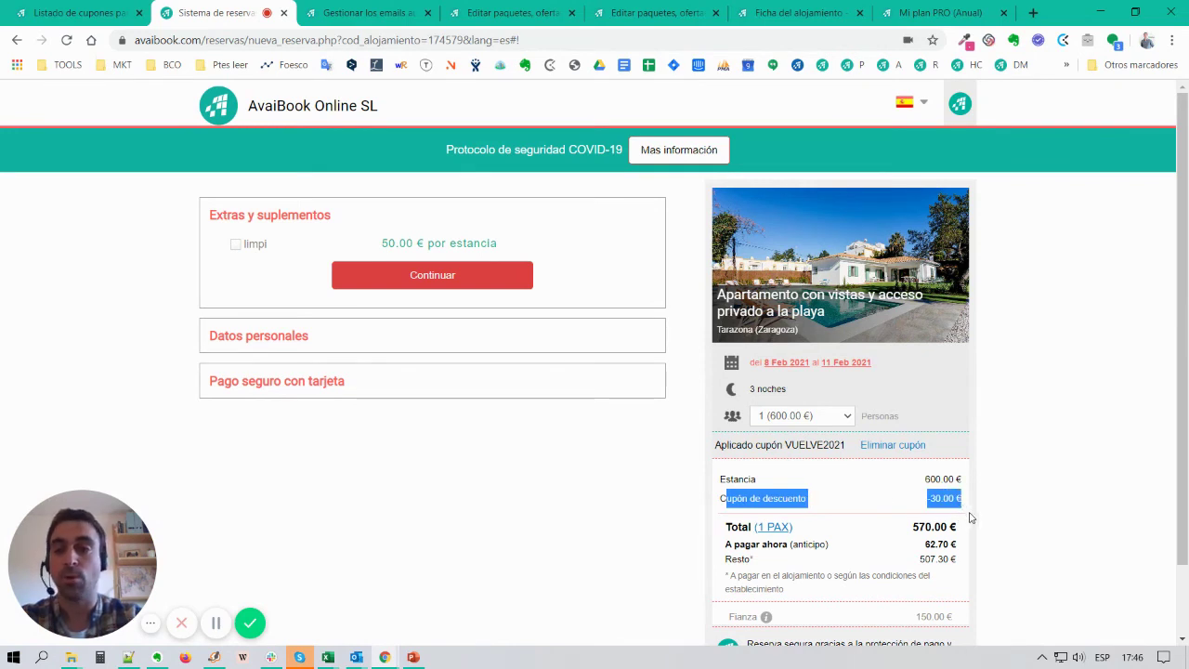
left_click(940, 501)
left_click_drag(929, 499, 954, 500)
left_click_drag(723, 499, 954, 501)
left_click(913, 506)
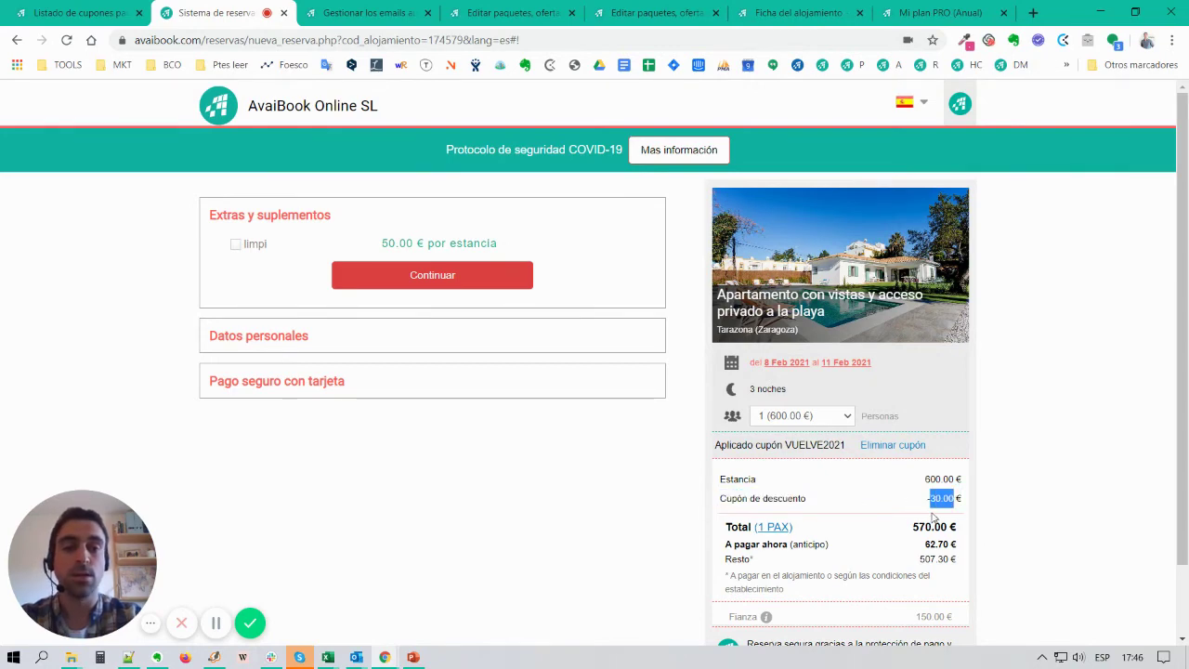
left_click(215, 623)
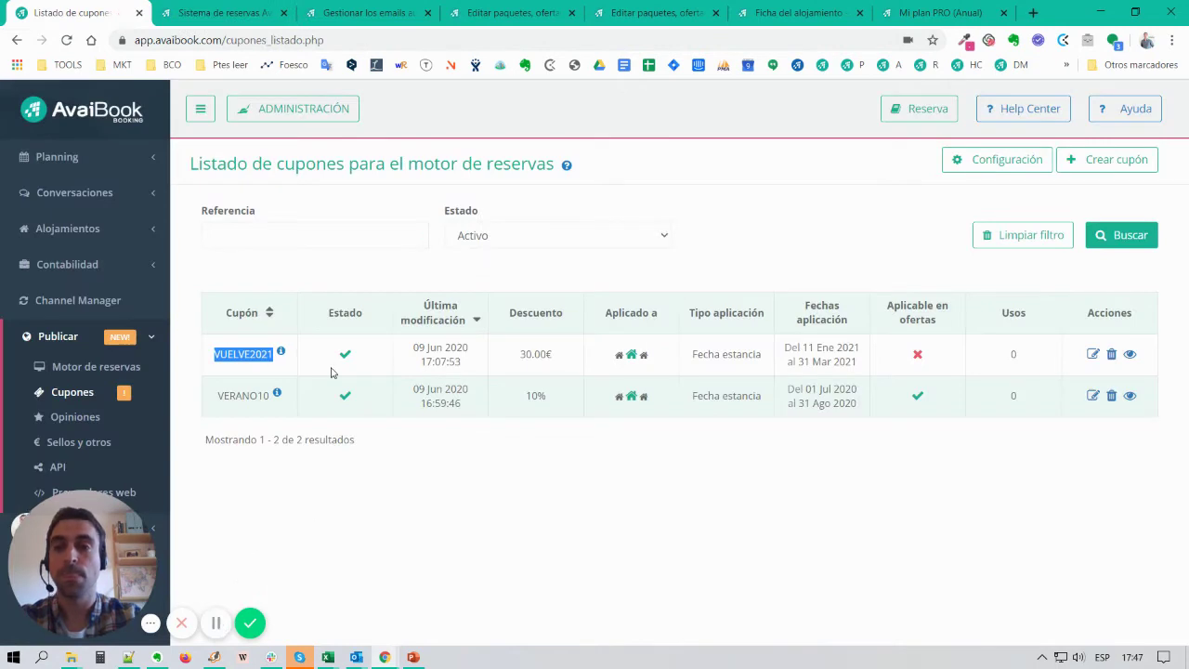
- Check availability from 08/03/2021 to 15/03/2021 in the booking engine and save the booking for 1 person
left_click(221, 16)
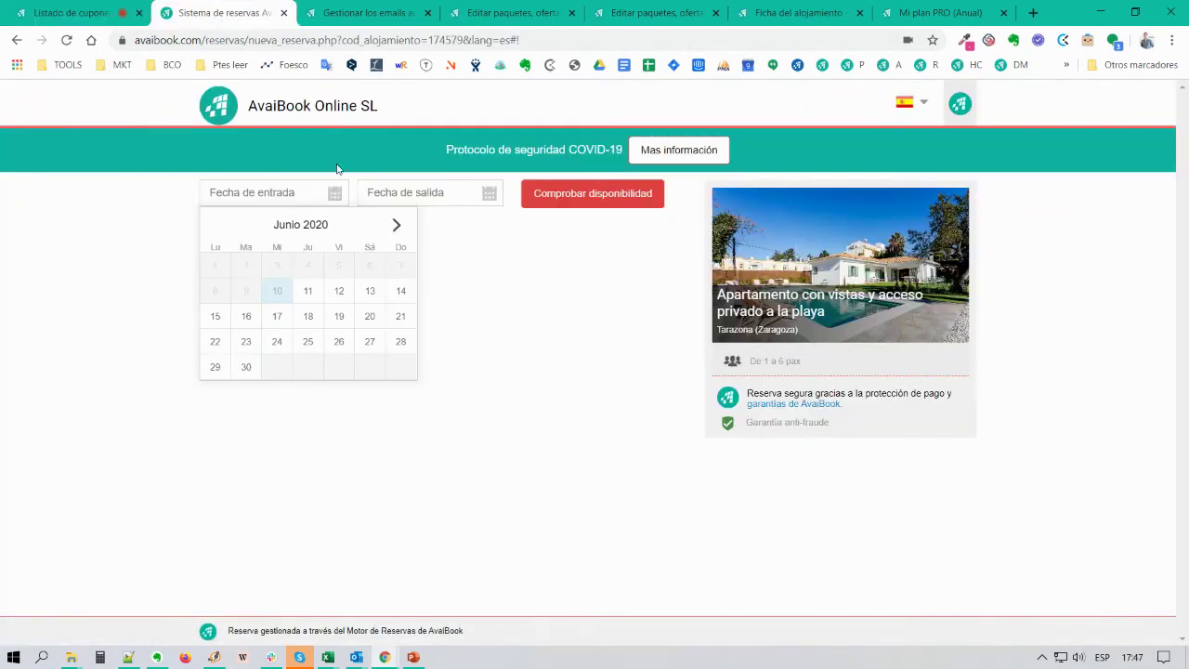
left_click(396, 228)
left_click(396, 227)
left_click(395, 227)
left_click(395, 227)
left_click(396, 226)
left_click(396, 227)
left_click(396, 227)
left_click(396, 228)
left_click(395, 227)
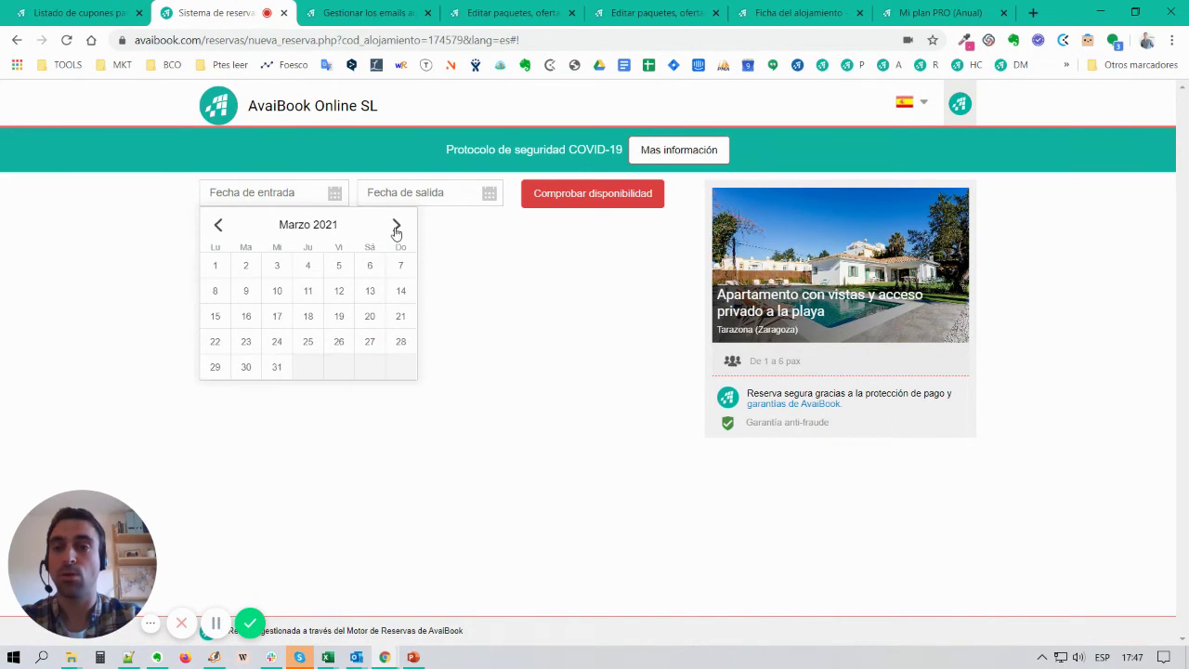
left_click(216, 294)
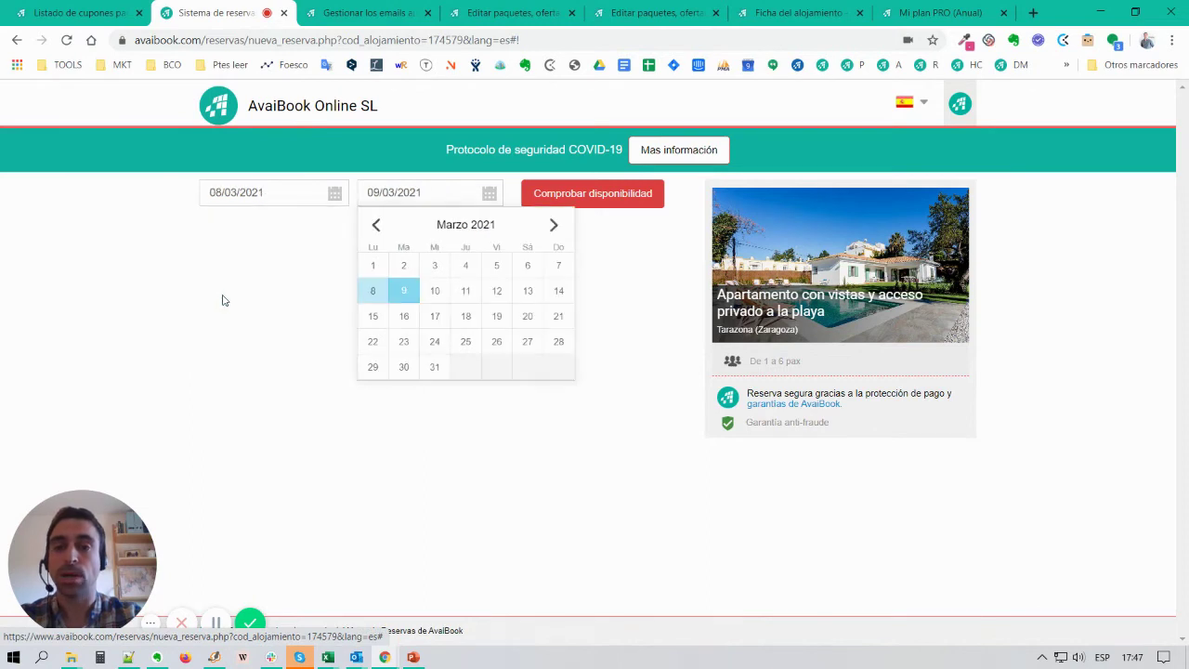
left_click(375, 319)
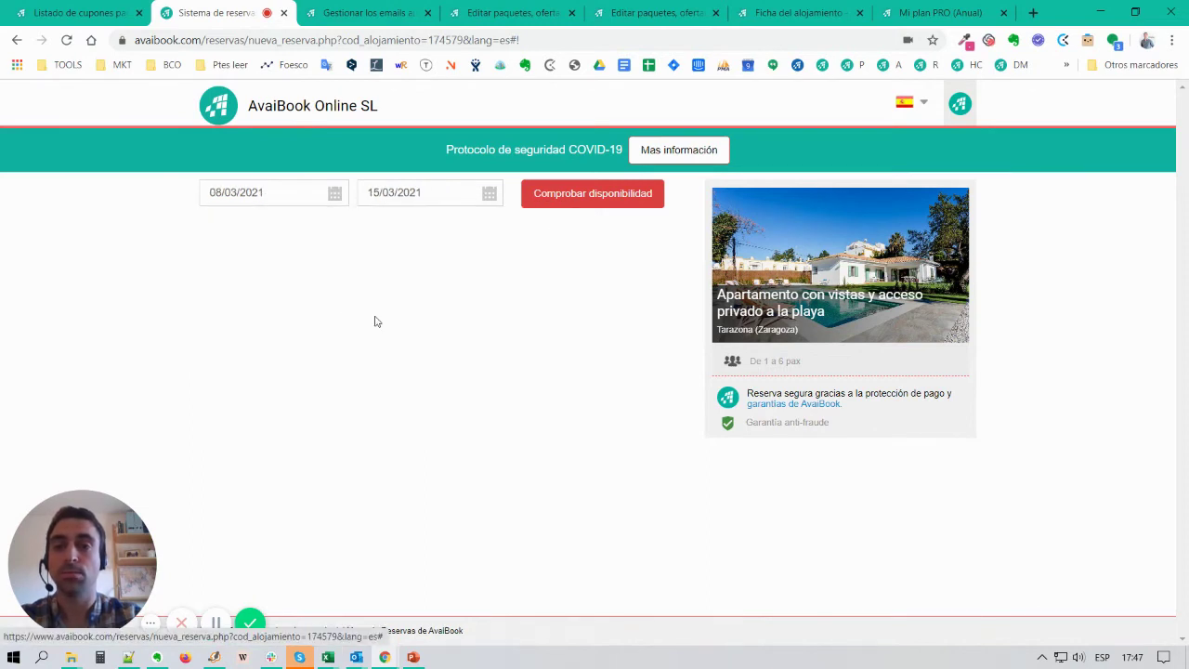
left_click(587, 202)
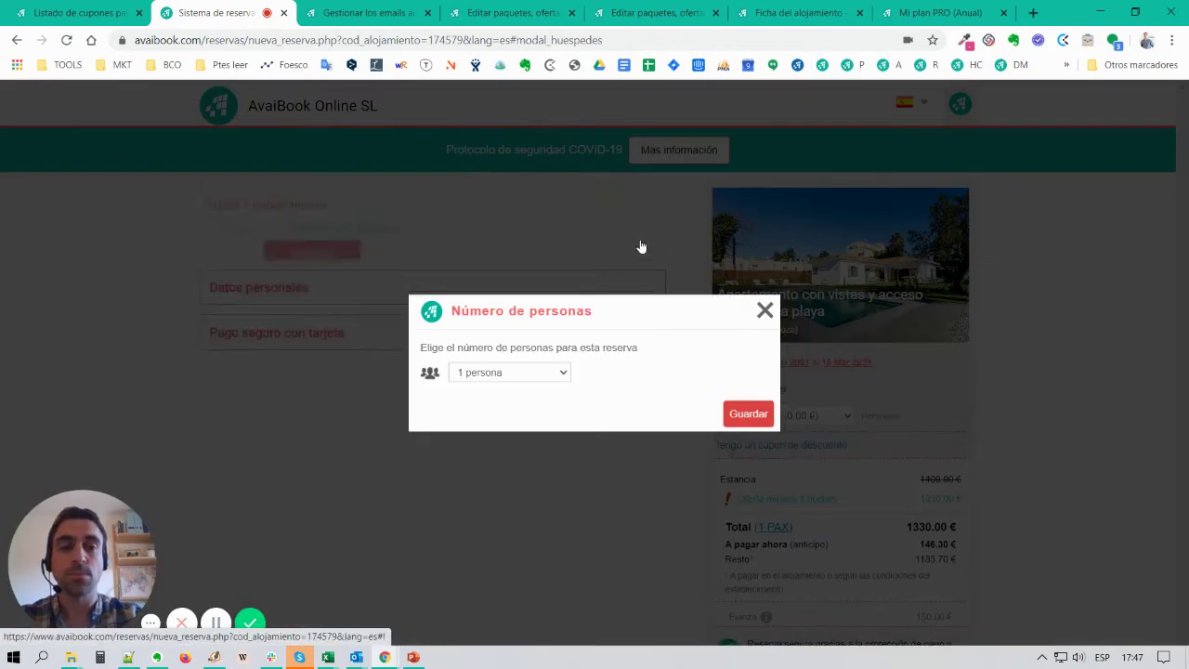
left_click(748, 414)
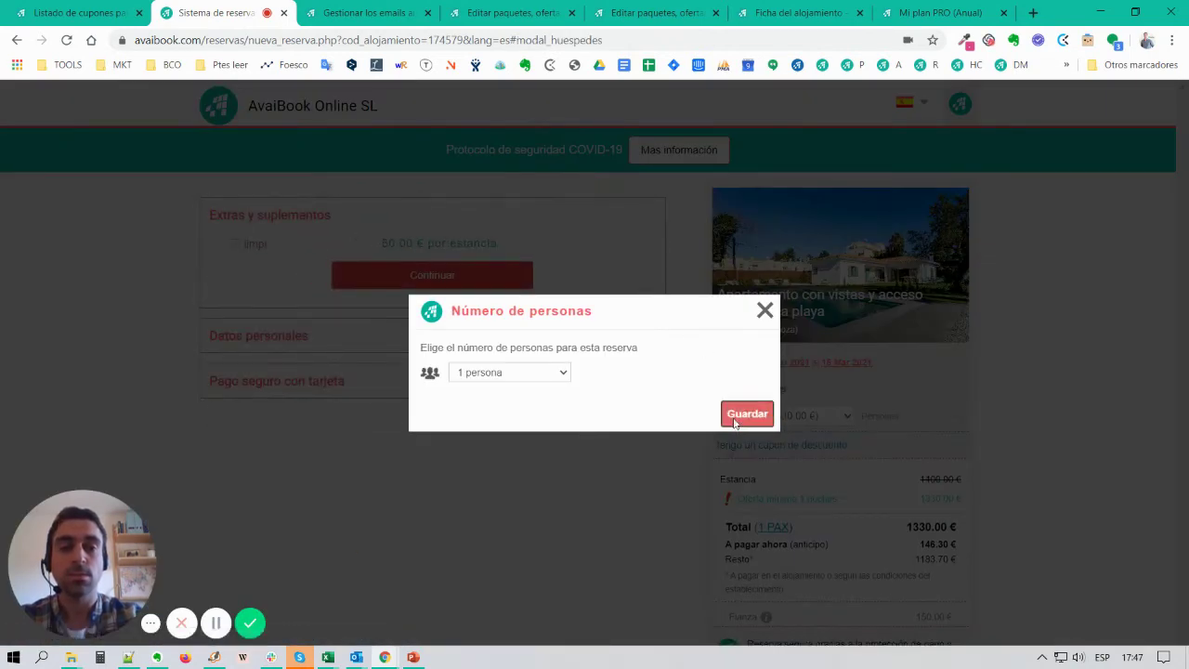
- Expand the Oferta mínimo 1 noches details and try to apply VUELVE2021 as the discount coupon on the March booking
scroll(1049, 508, "down", 1)
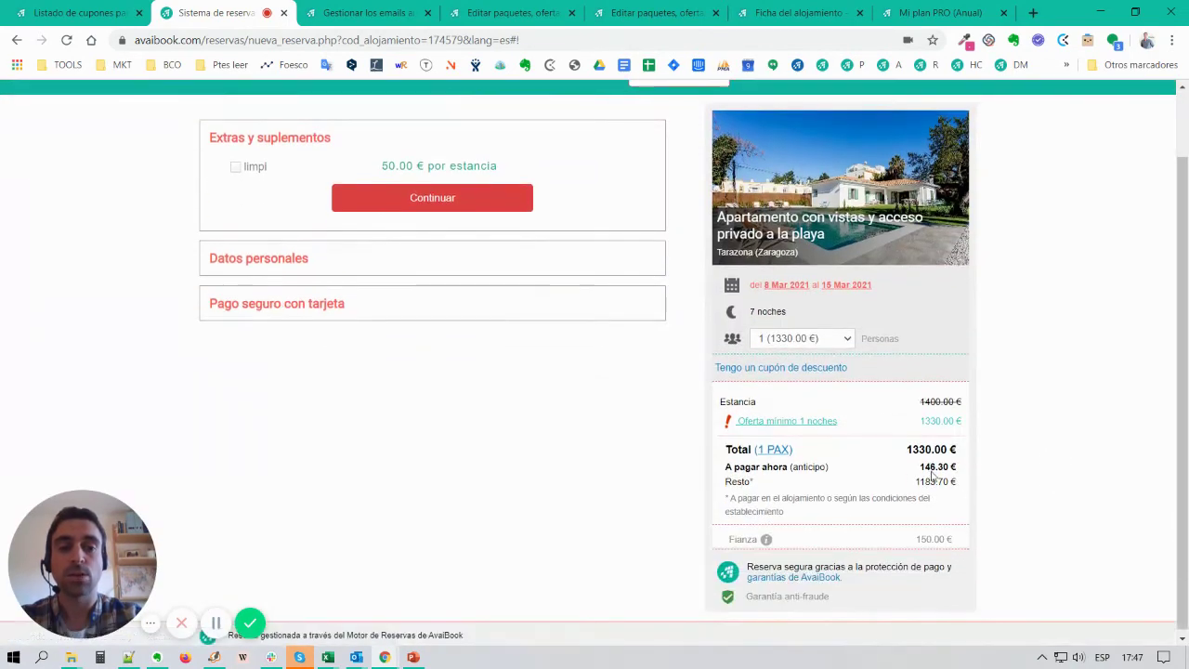
left_click(805, 425)
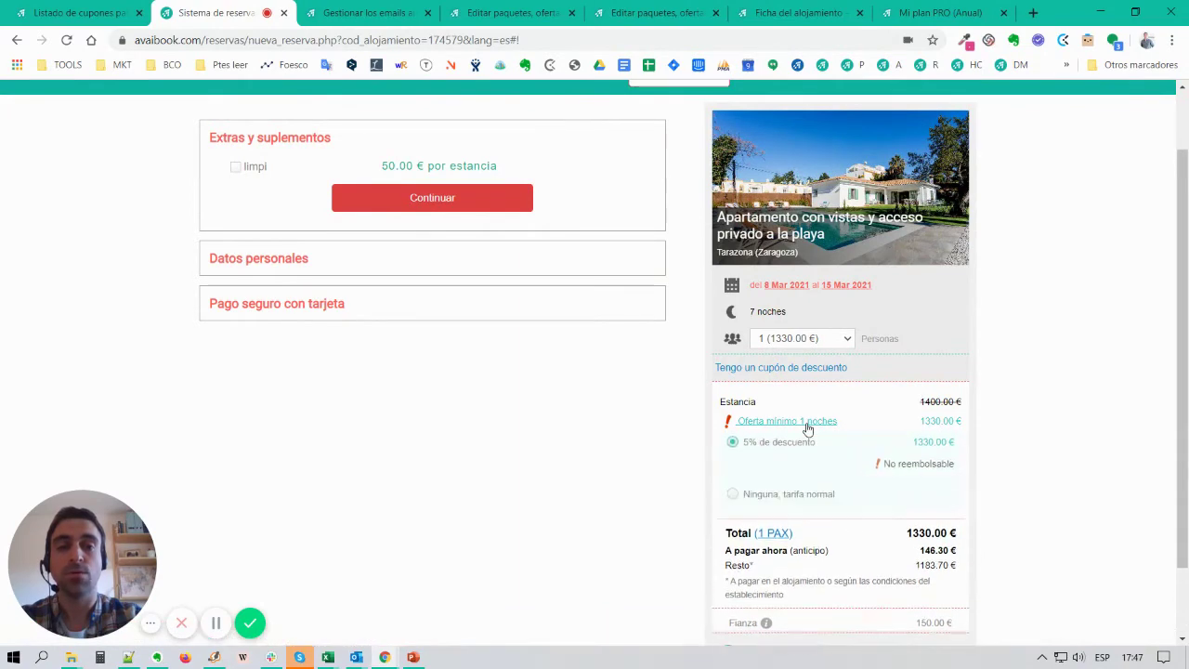
left_click(764, 372)
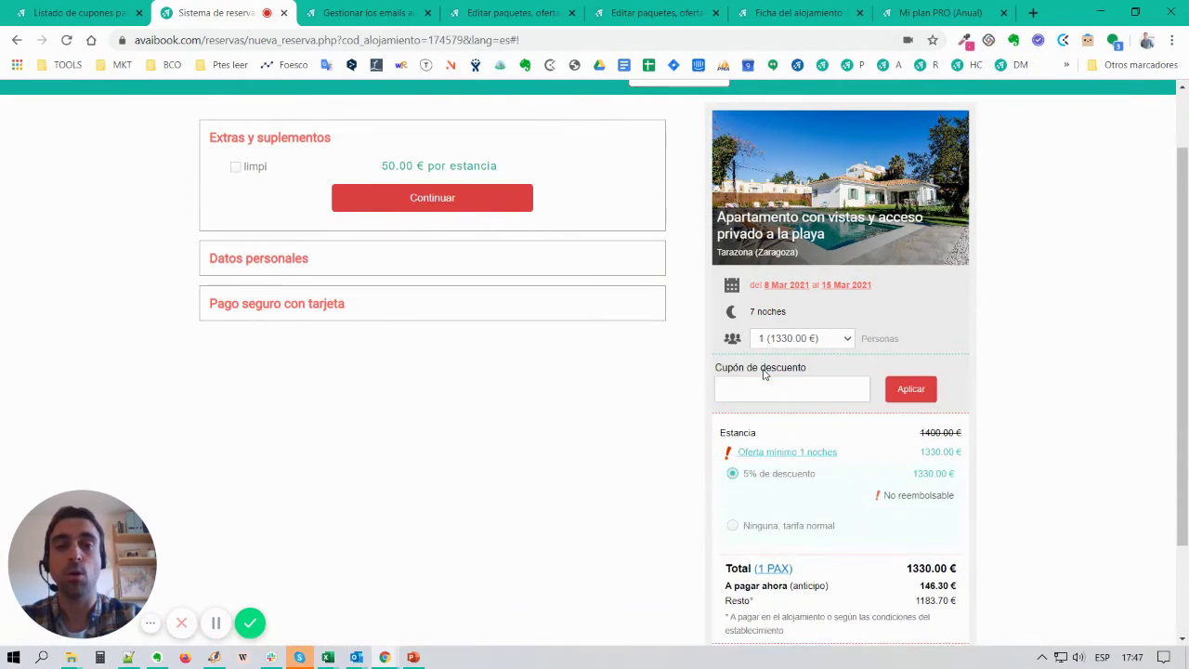
type("VUELVE2021")
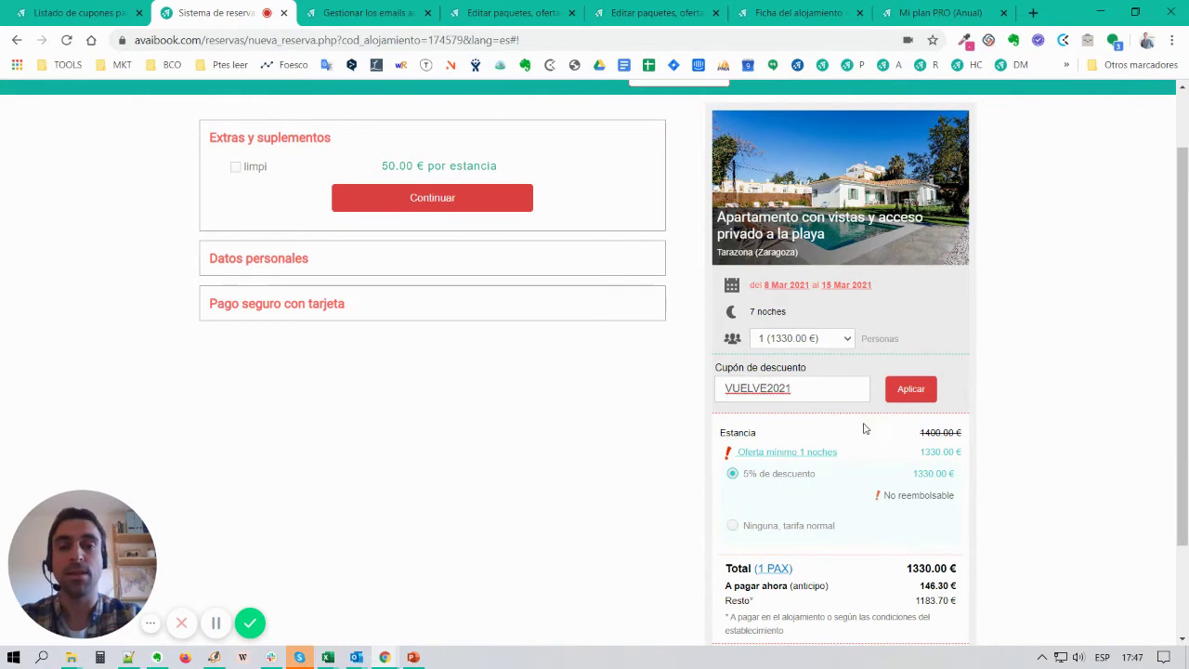
left_click(918, 391)
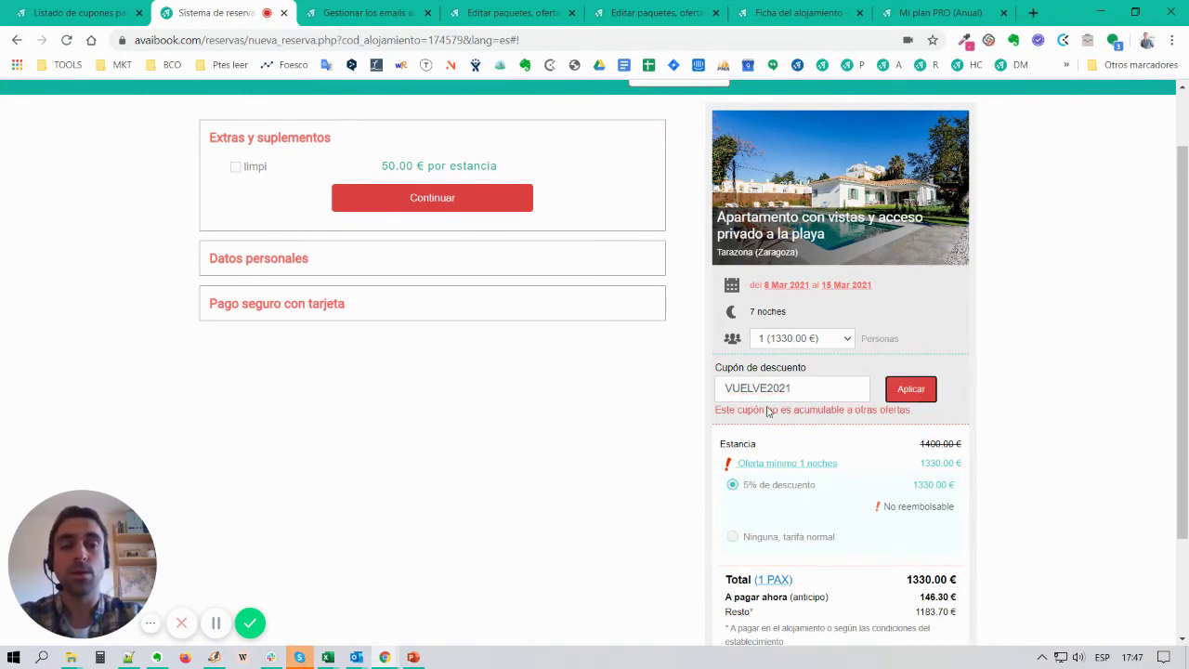
left_click_drag(737, 414, 911, 421)
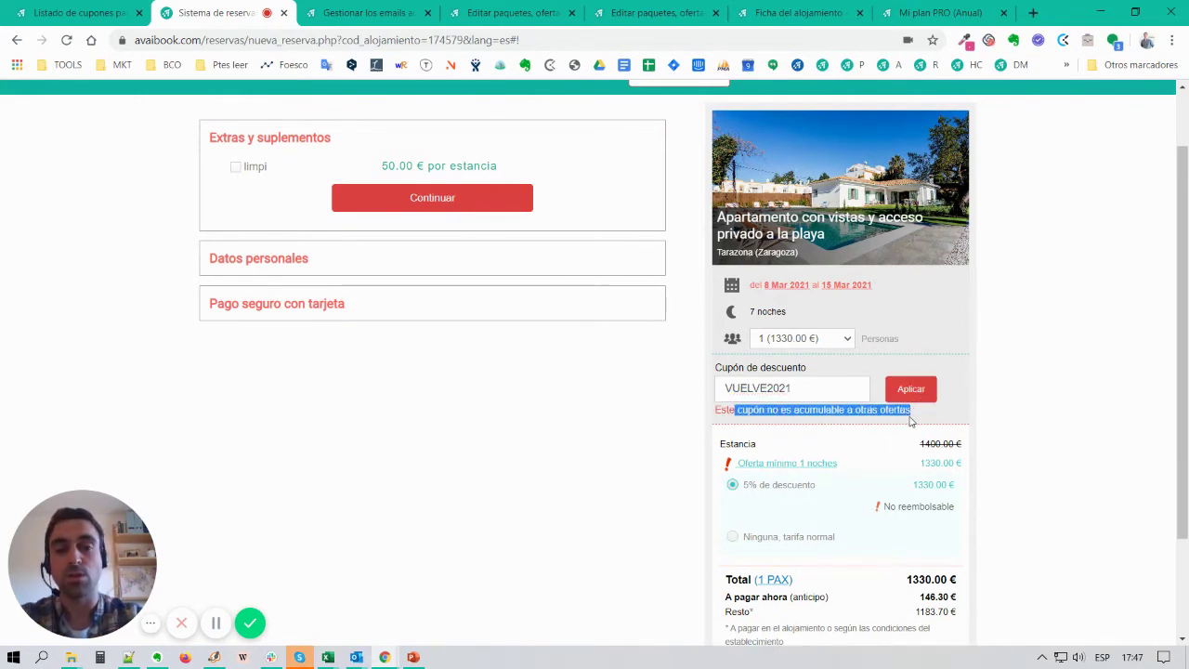
left_click(729, 417)
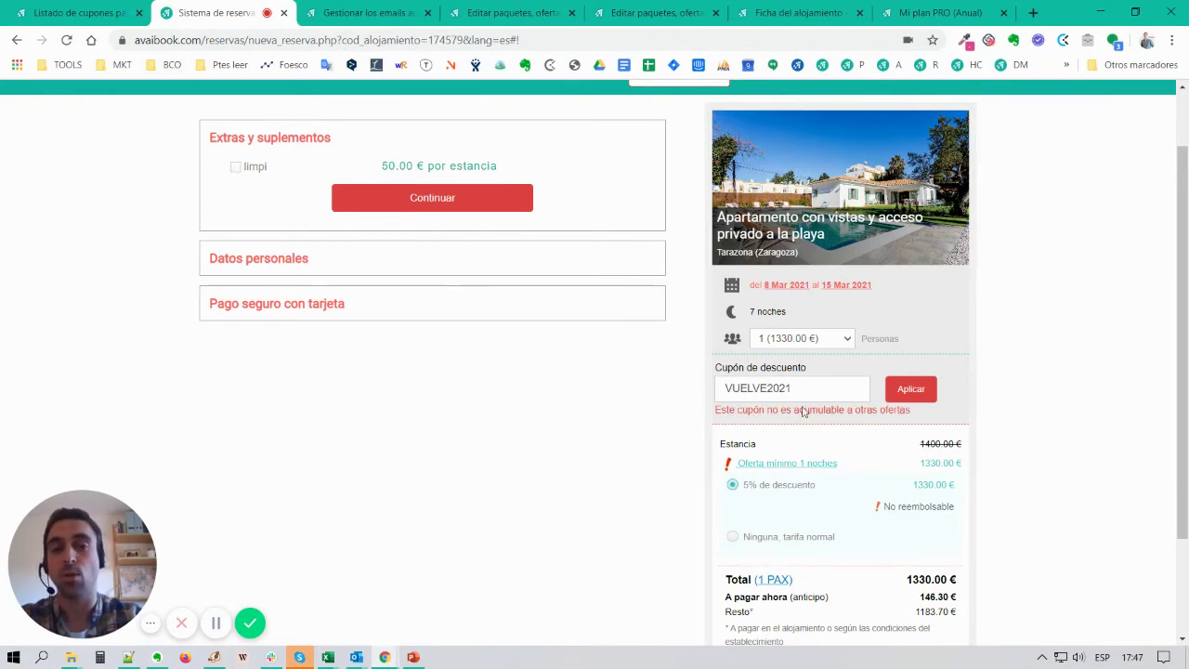
left_click_drag(717, 418, 894, 413)
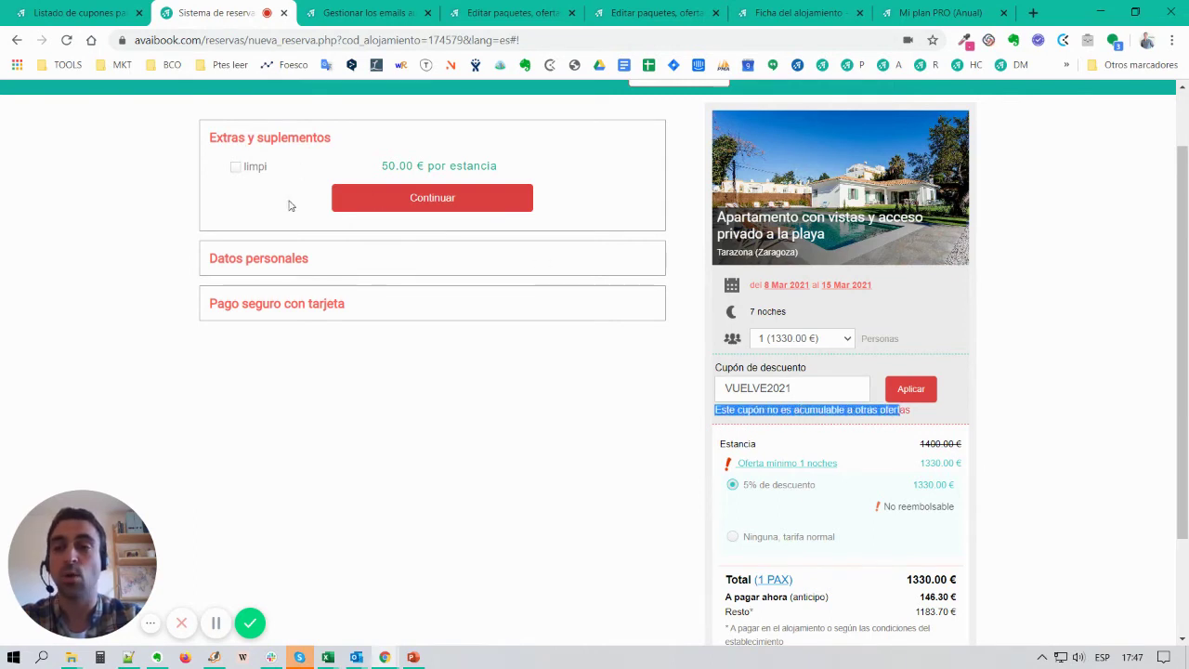
- Open the VUELVE2021 coupon from the coupon list, review its Acumulable option, and close it without saving
left_click(79, 12)
left_click(1093, 354)
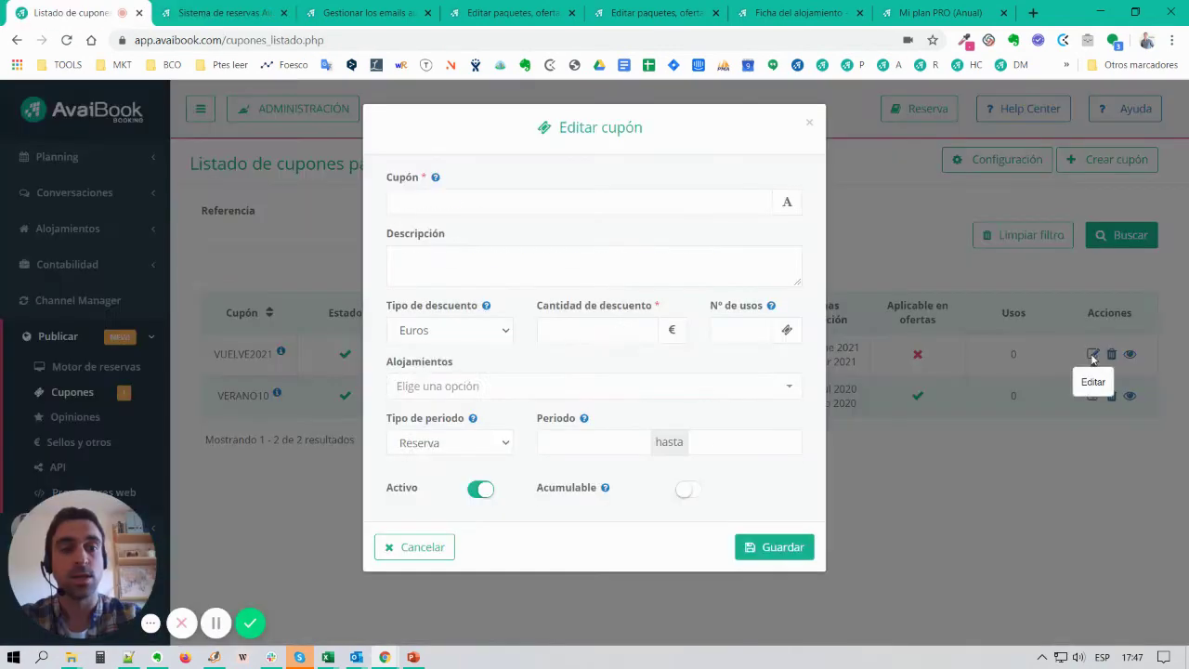
mouse_move(597, 491)
left_click_drag(533, 496, 812, 131)
left_click(811, 127)
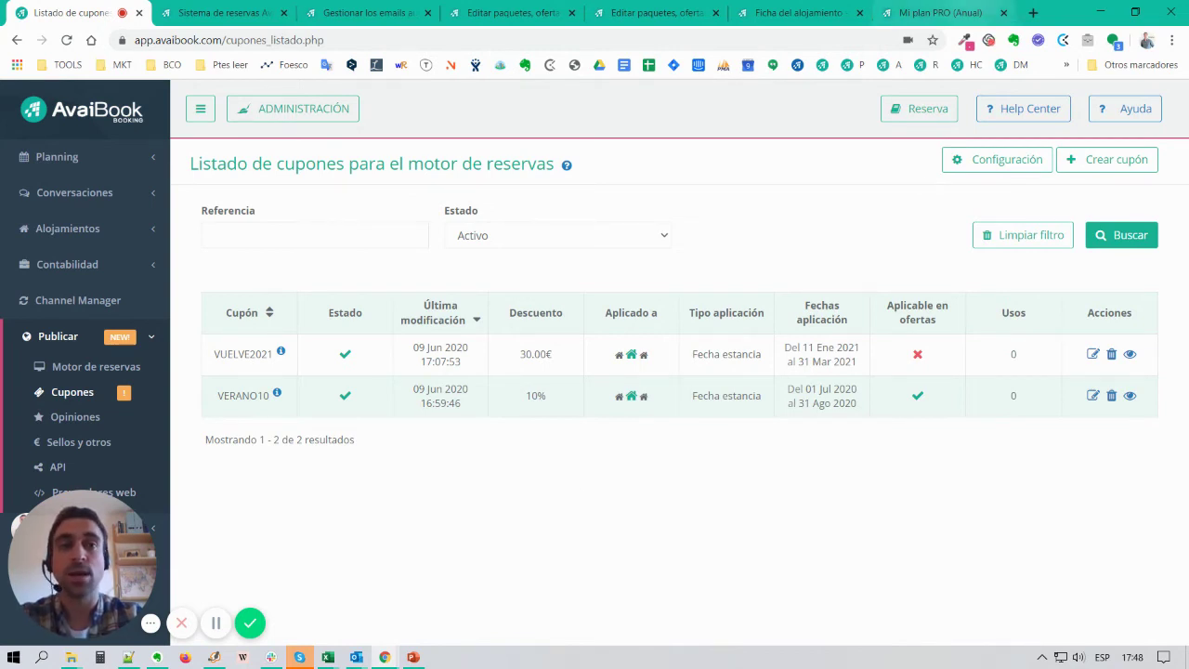
- Review the Standard and PRO plans on the account plan page, and read the VUELVE2021 coupon's description in the coupon list
left_click(916, 16)
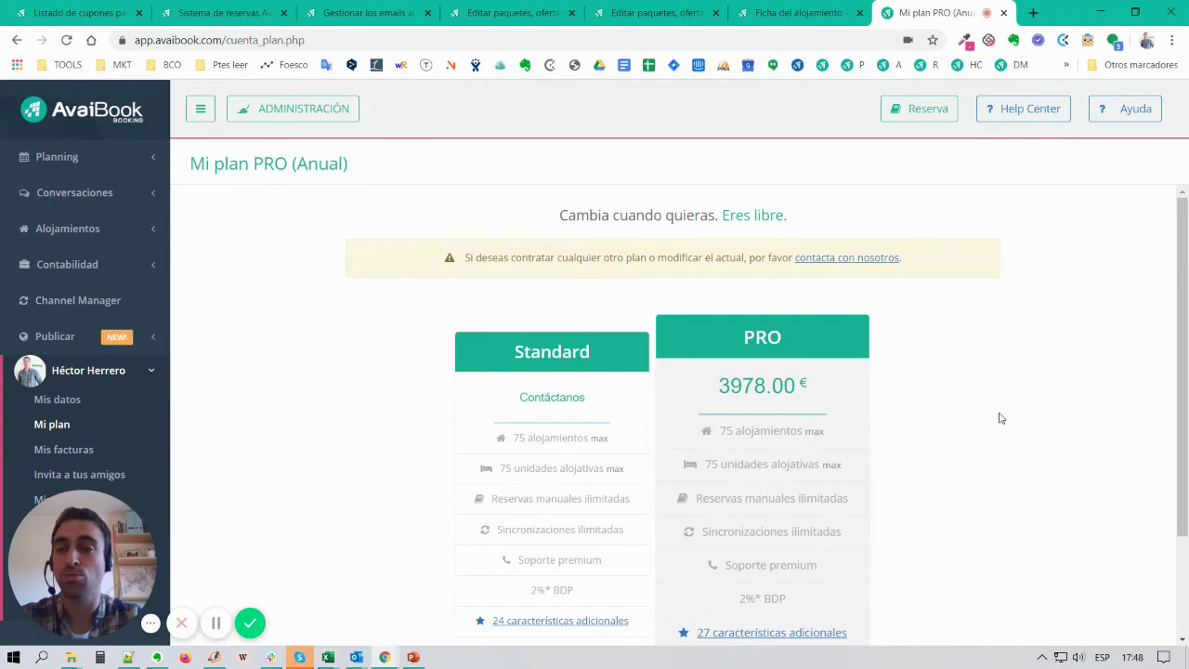
scroll(1000, 425, "down", 3)
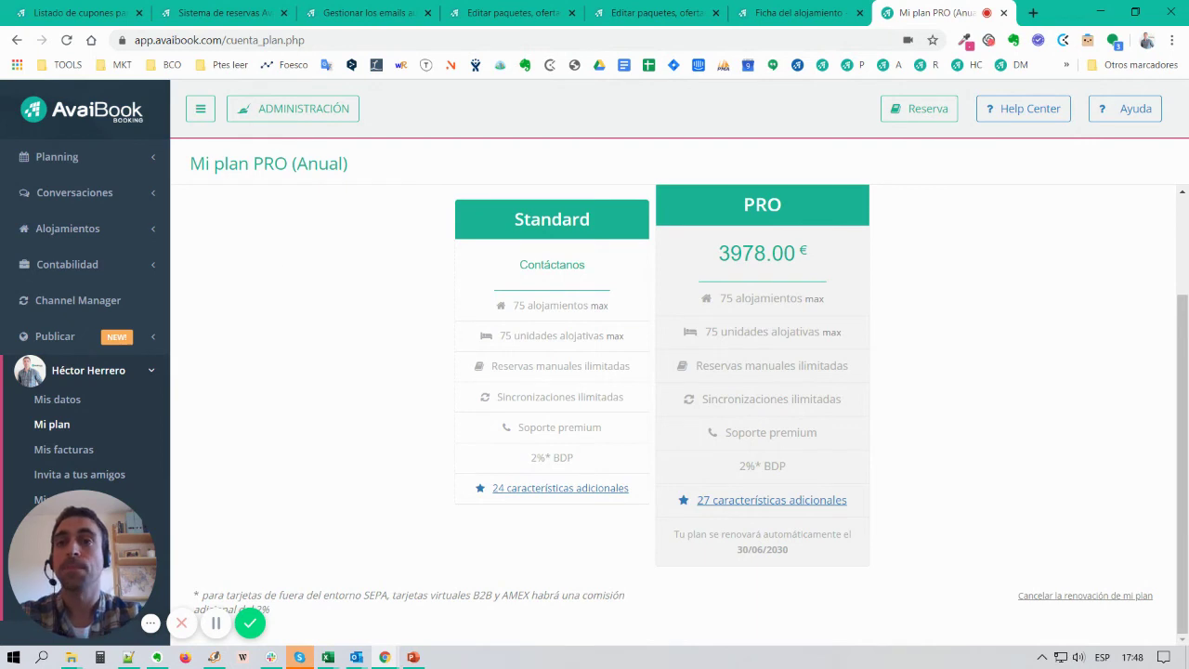
left_click(103, 13)
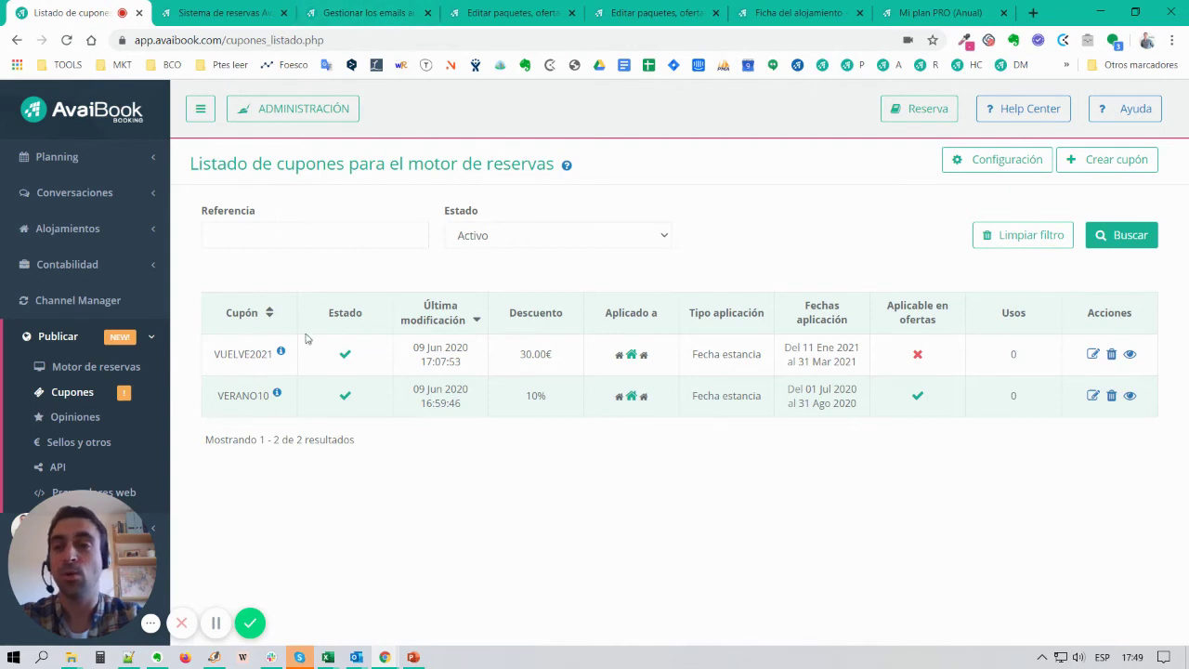
double_click(253, 354)
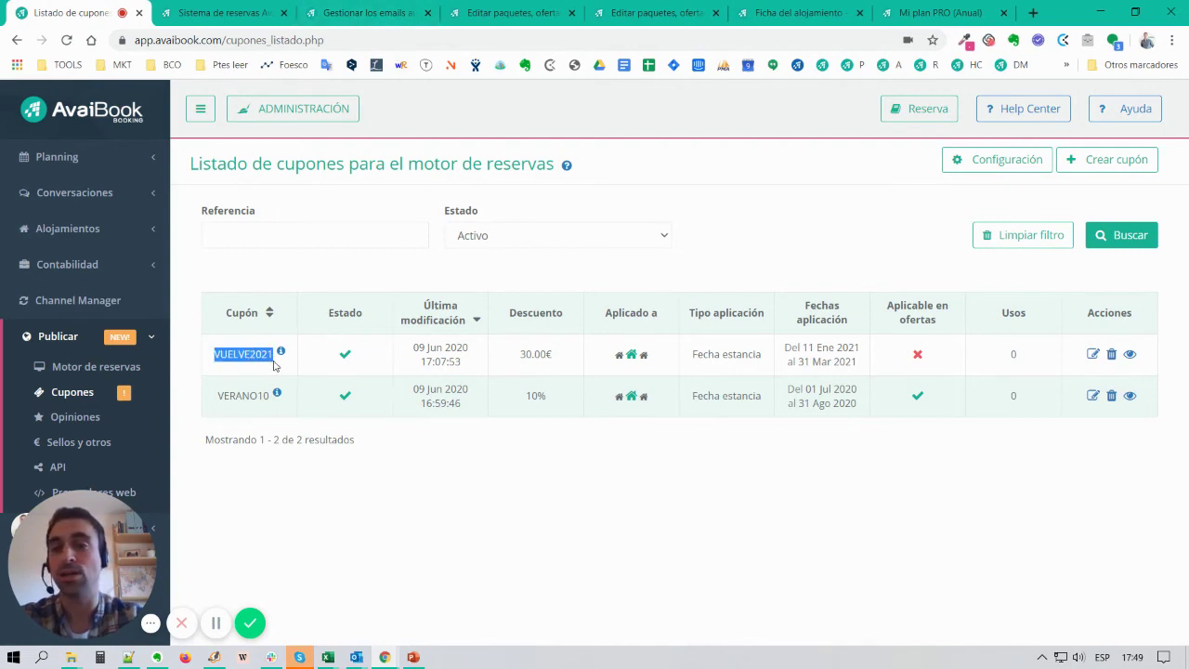
mouse_move(281, 354)
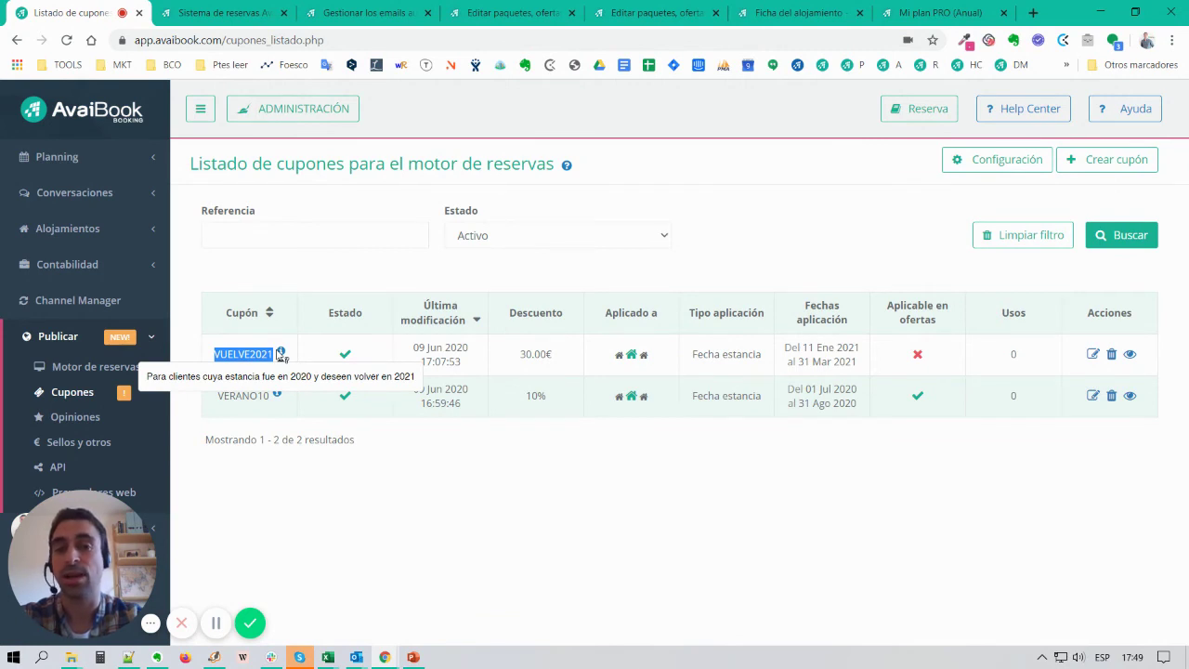
- Open the Cupón VUELVE 2021 automatic email template and review its subject, traveller greeting, message and coupon code
left_click(370, 12)
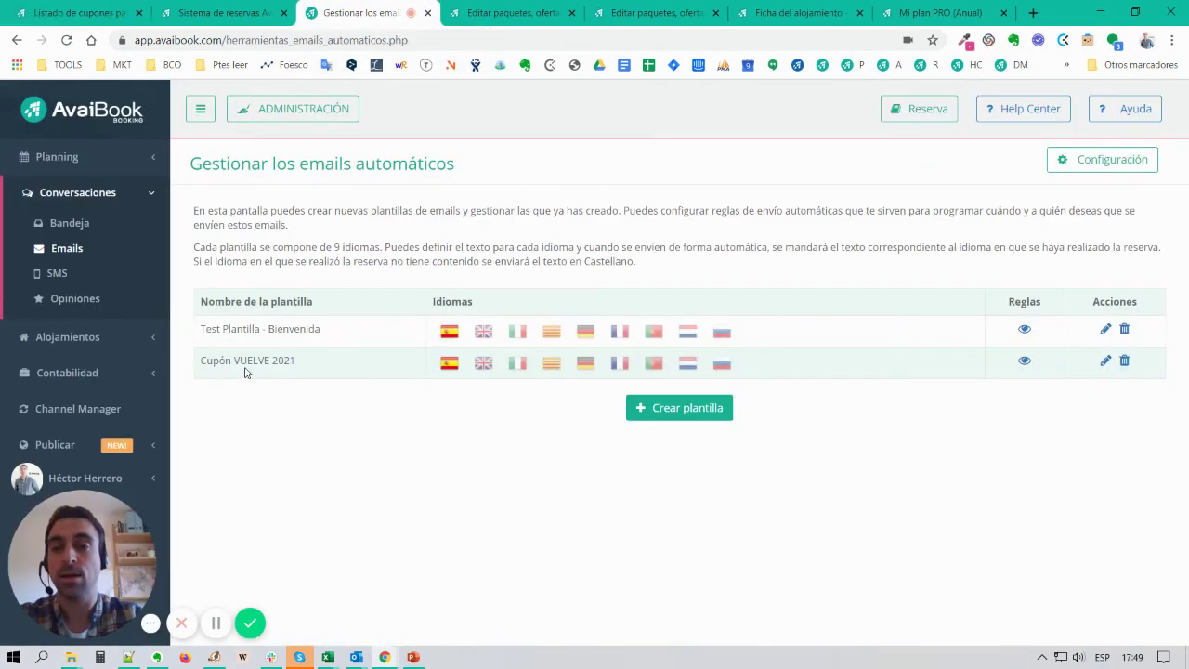
left_click_drag(203, 365, 295, 363)
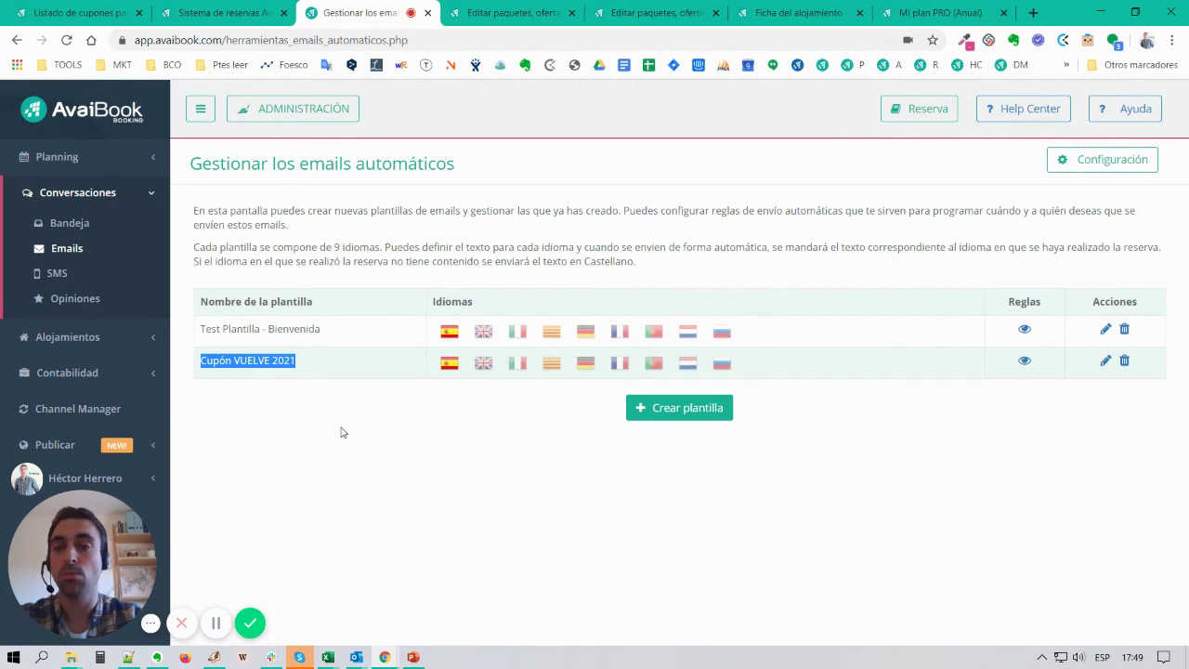
left_click(1104, 369)
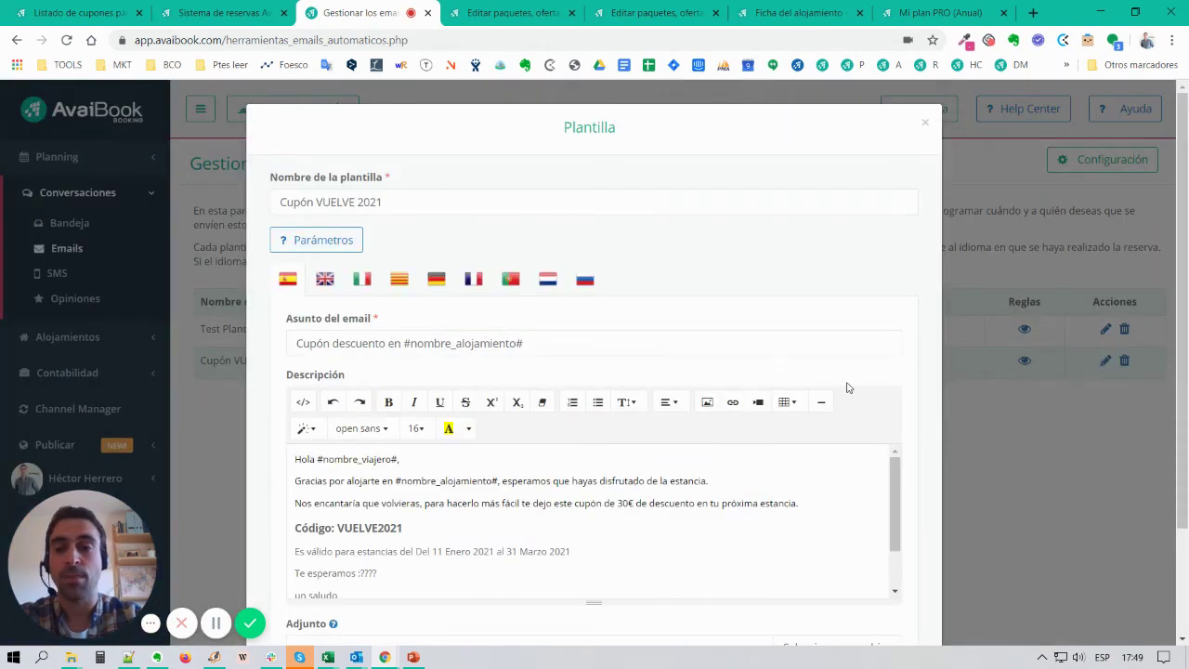
left_click_drag(295, 342, 403, 343)
left_click_drag(400, 460, 317, 458)
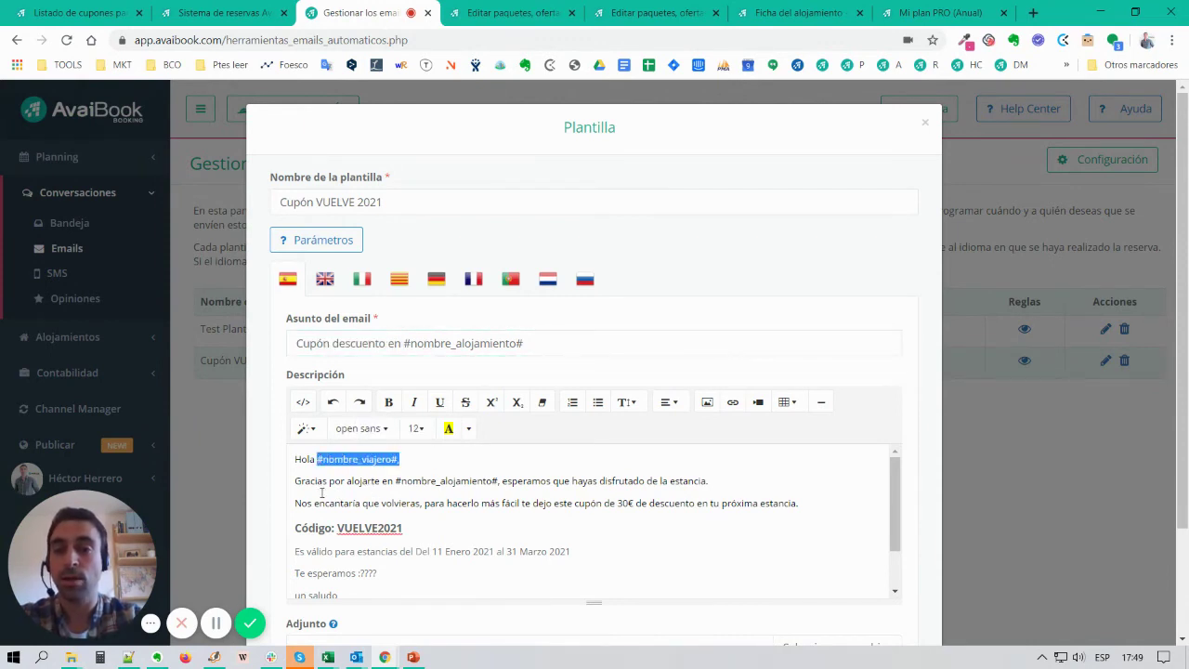
left_click_drag(347, 481, 392, 482)
left_click_drag(329, 502, 424, 503)
double_click(370, 528)
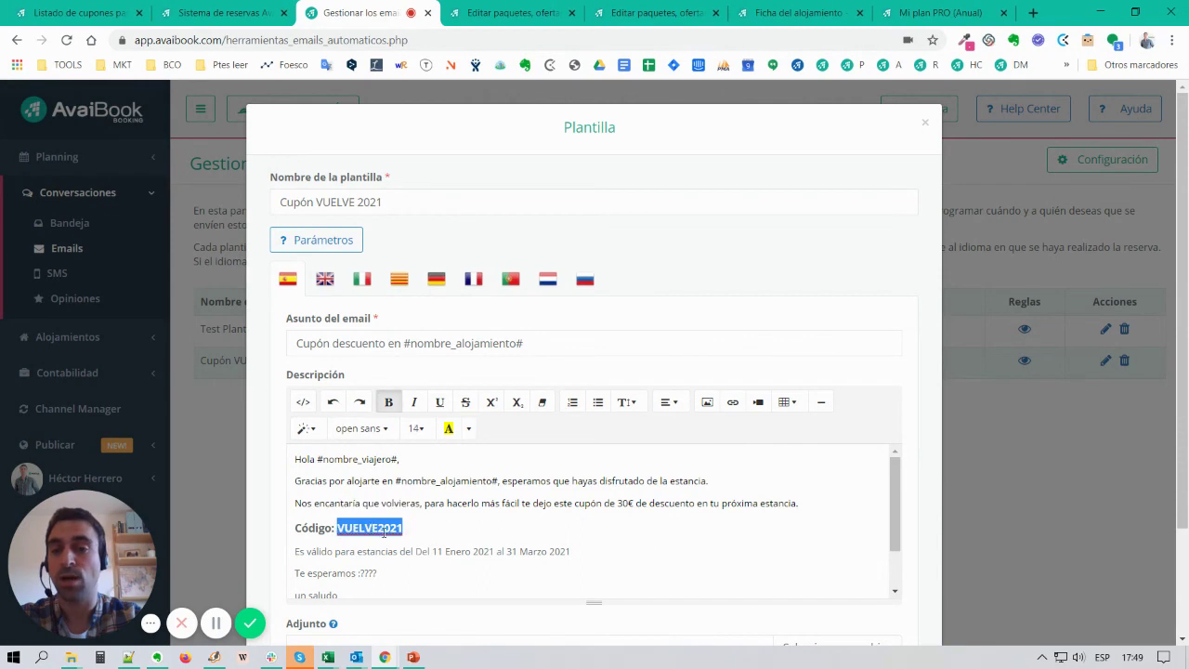
- Review the coupon validity dates and closing lines in the email template, and close it without saving
scroll(520, 538, "down", 2)
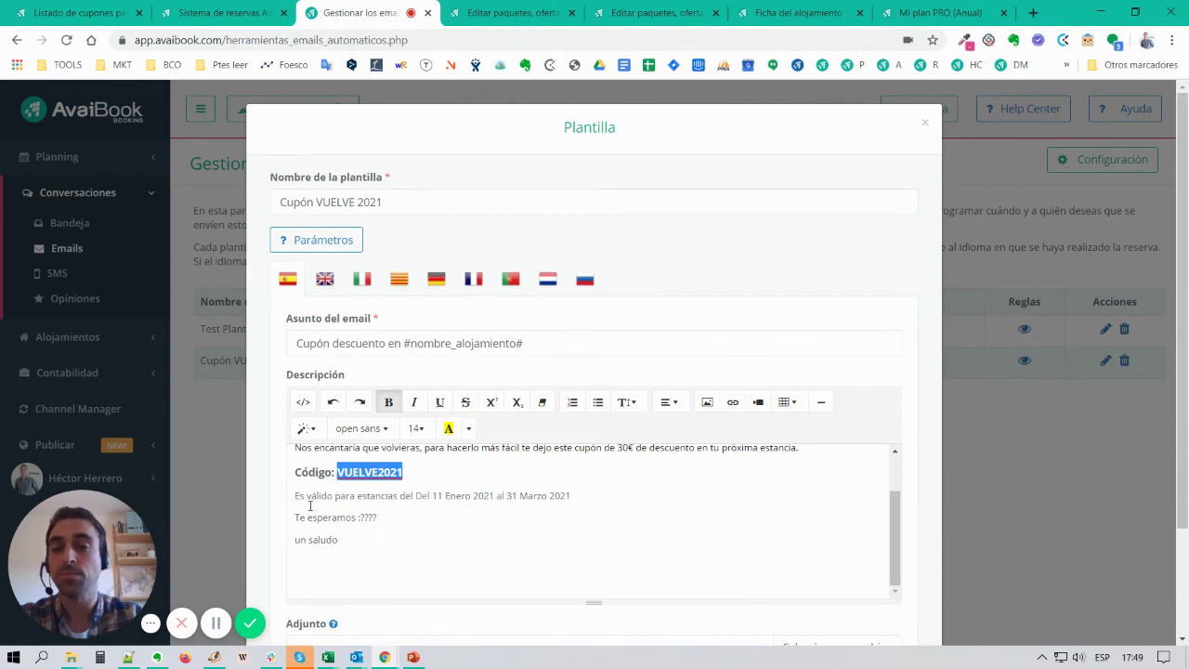
left_click(304, 500)
left_click_drag(339, 499, 473, 498)
left_click(317, 508)
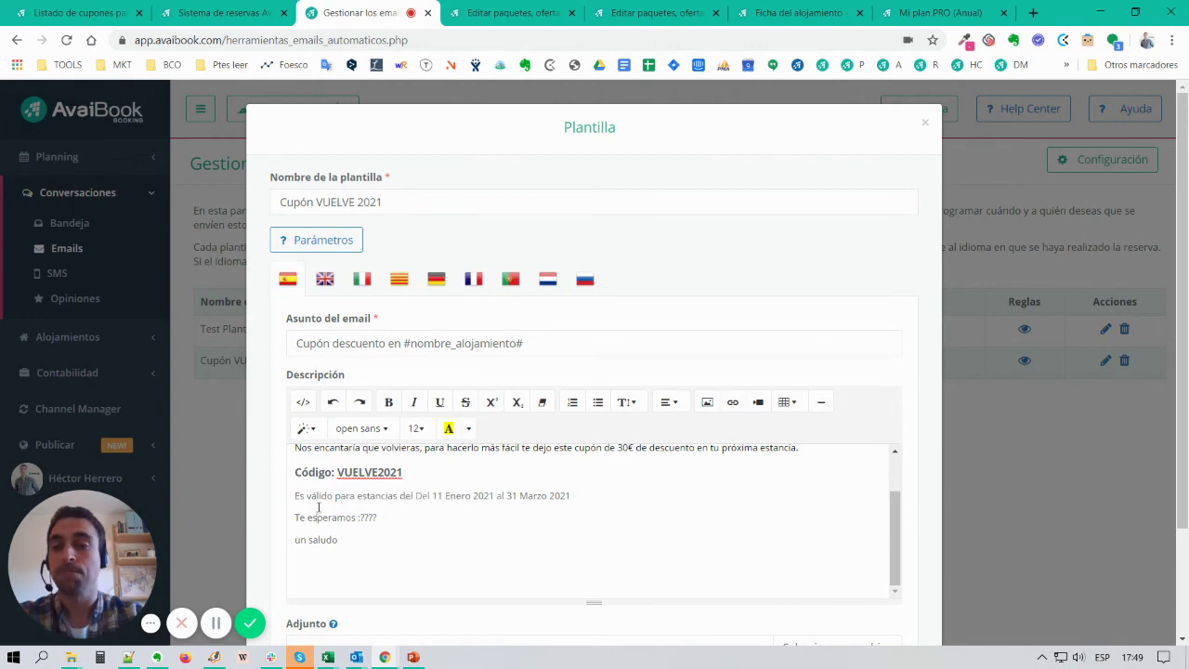
left_click(924, 121)
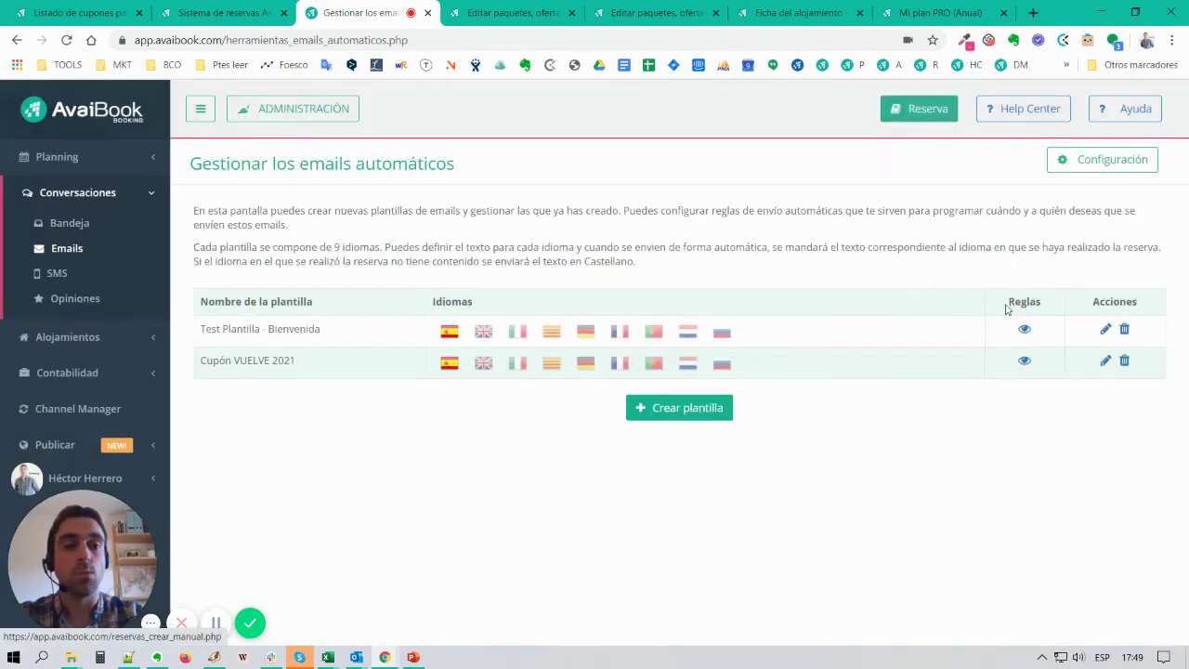
- Edit the Cupón VUELVE 2021 sending rule, keep it at 1 day after the departure date (después, fecha de salida), and save the rule
left_click(1022, 362)
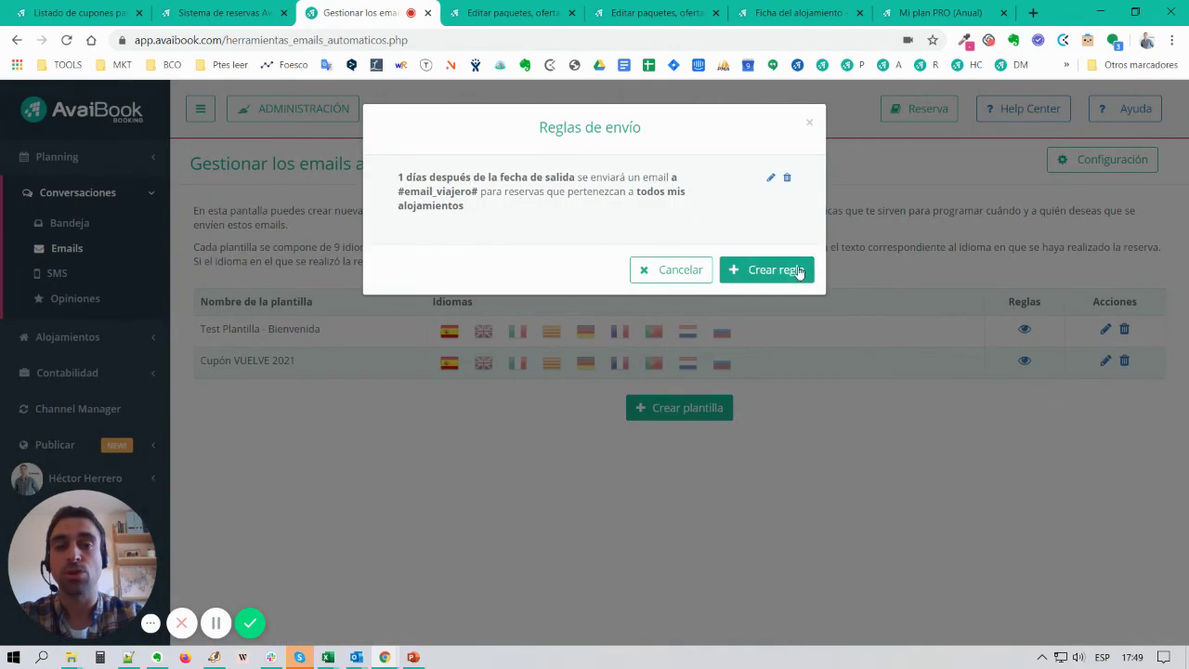
left_click(770, 177)
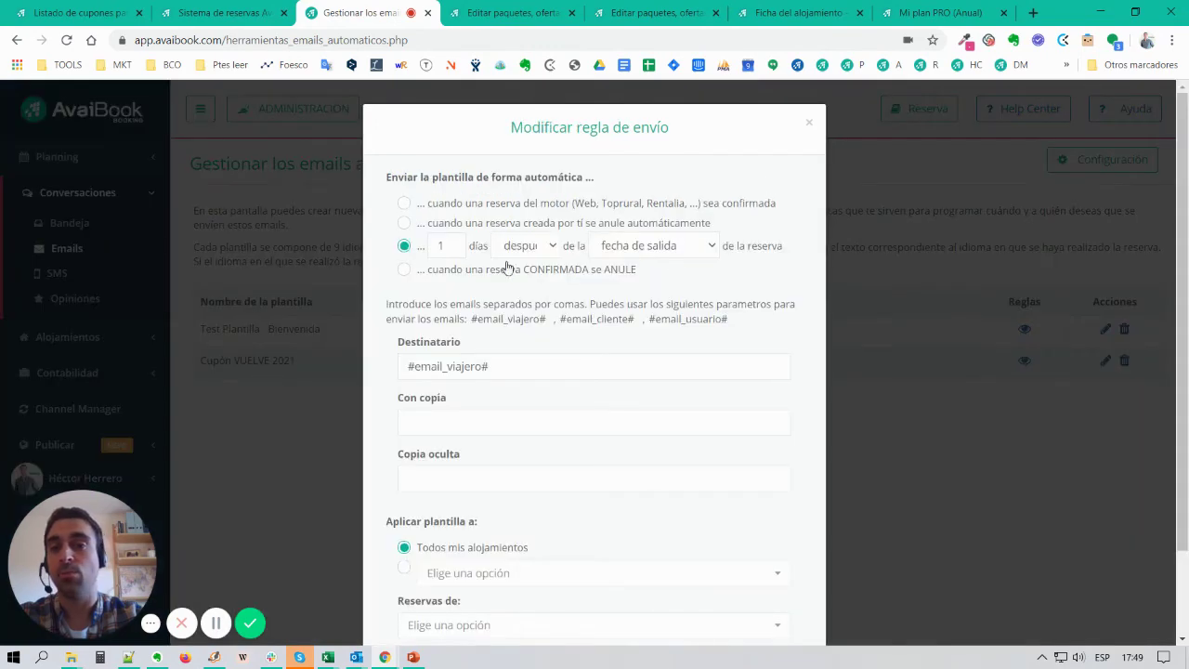
left_click(442, 247)
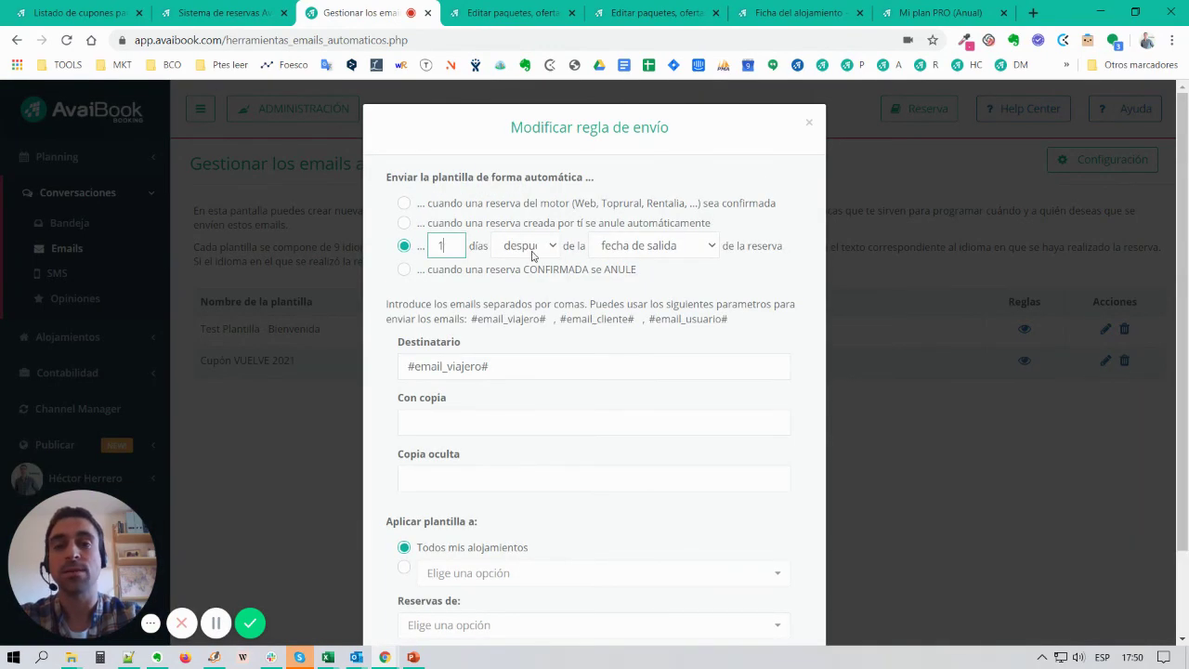
left_click(531, 247)
left_click(537, 280)
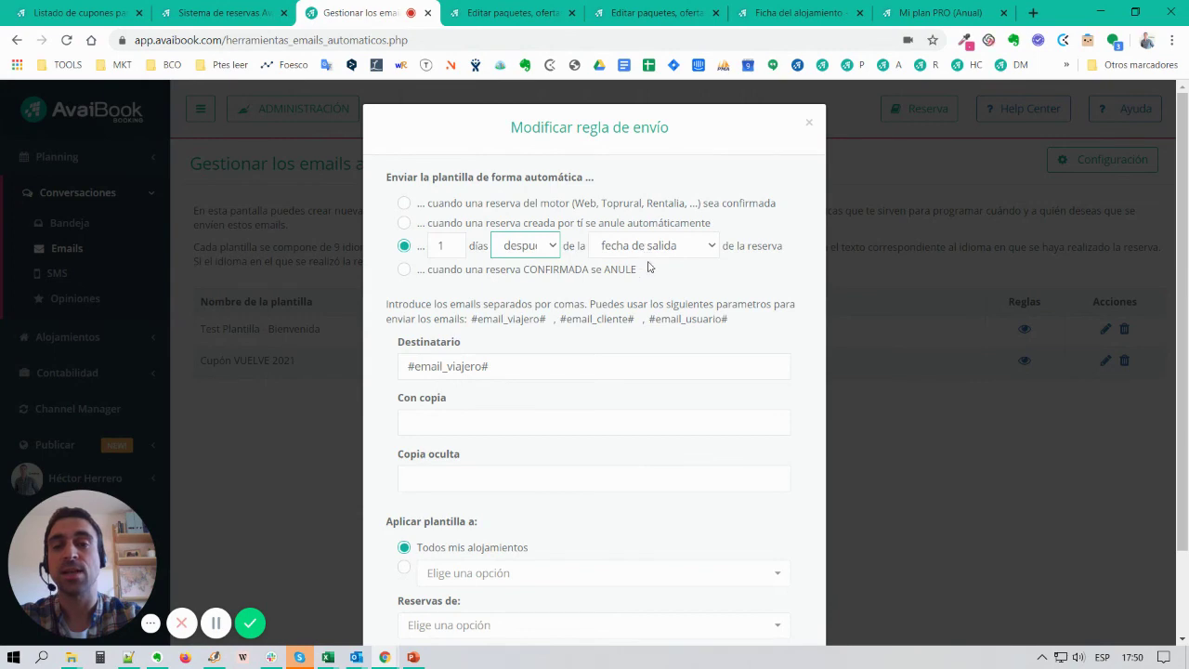
scroll(632, 505, "down", 2)
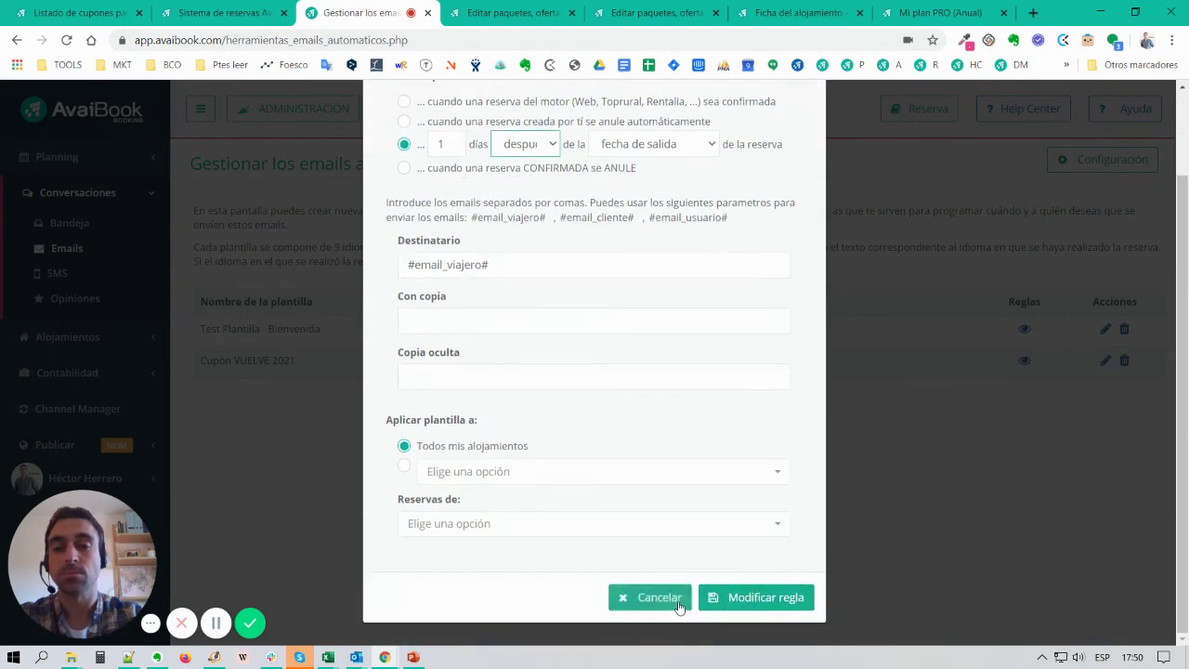
left_click(723, 600)
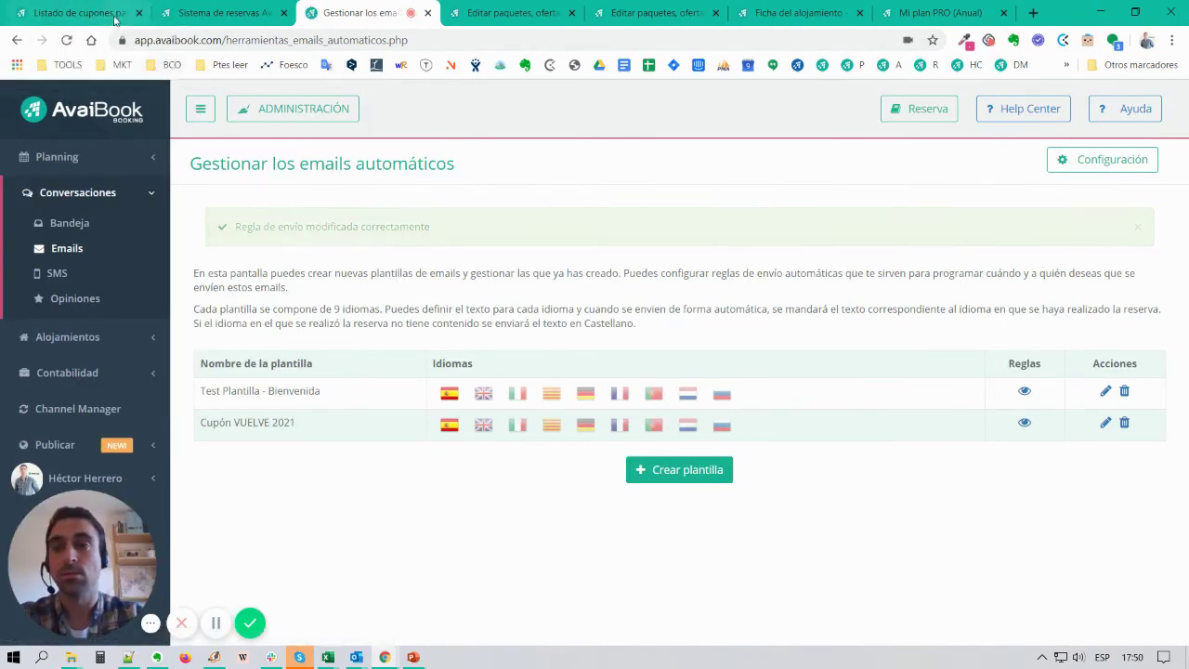
- Open the VERANO10 coupon from the coupon list, try clearing its start and end period dates, and close it without saving
left_click(79, 12)
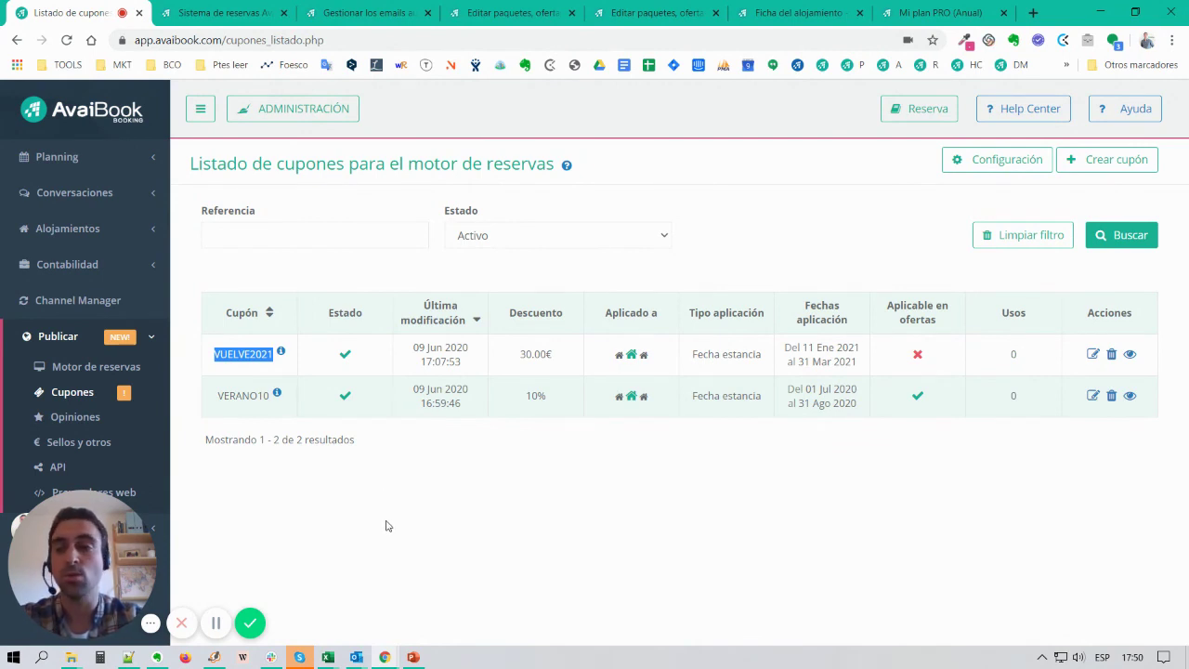
left_click(1092, 395)
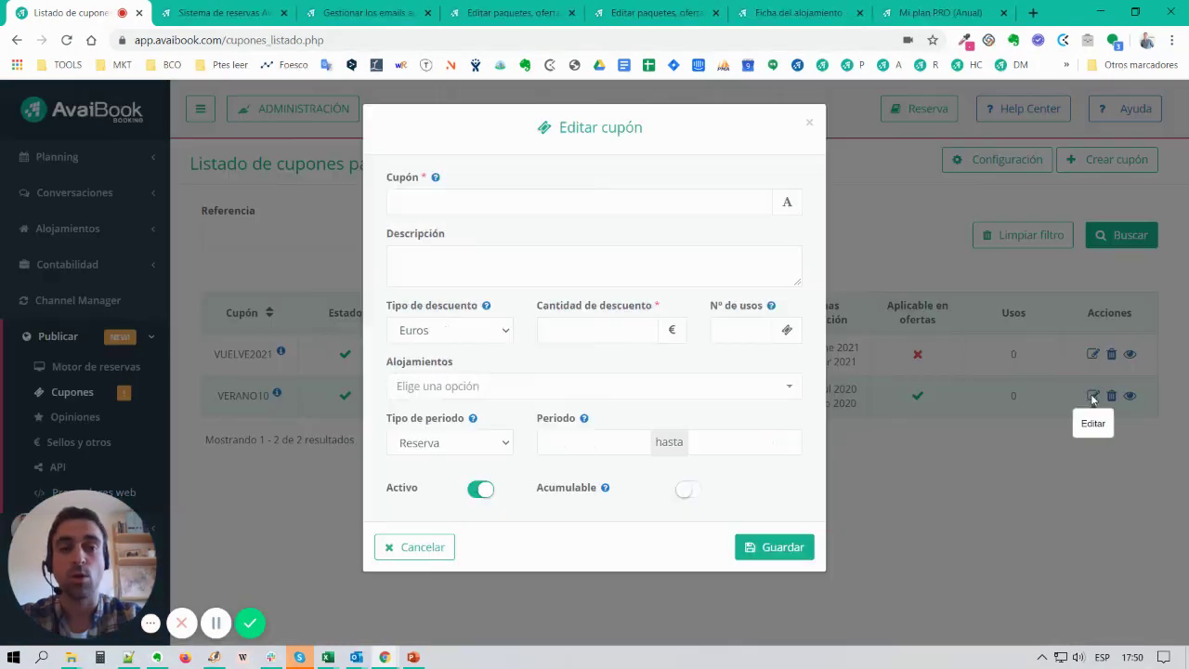
left_click(576, 446)
left_click(620, 426)
left_click(757, 443)
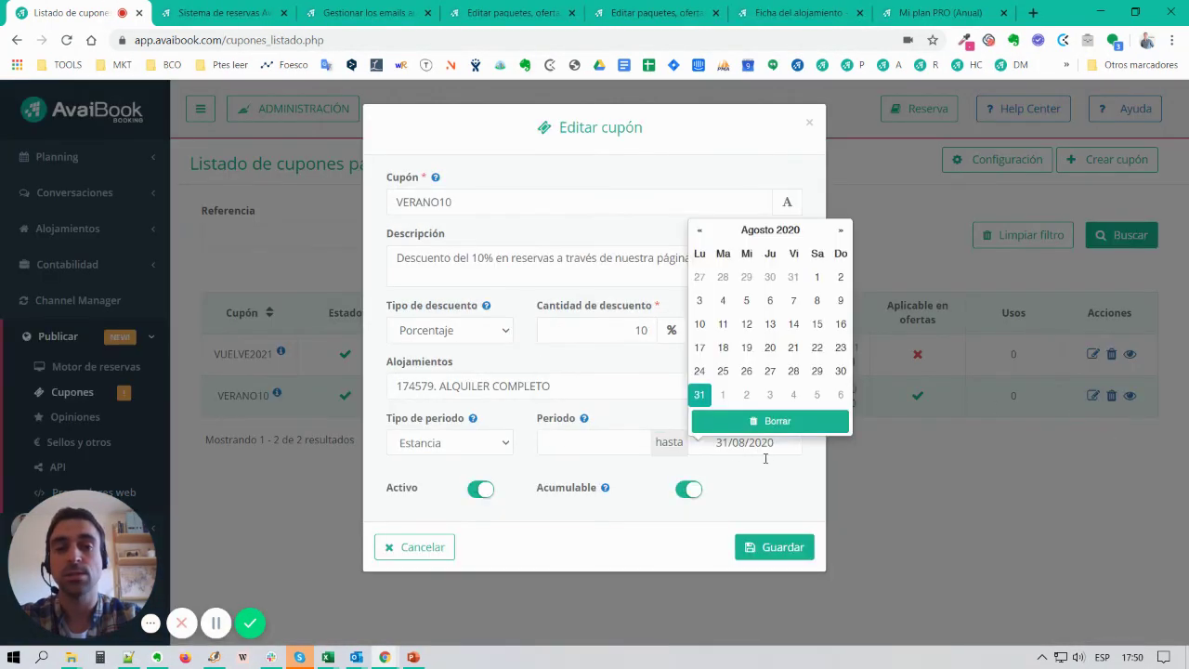
left_click(748, 421)
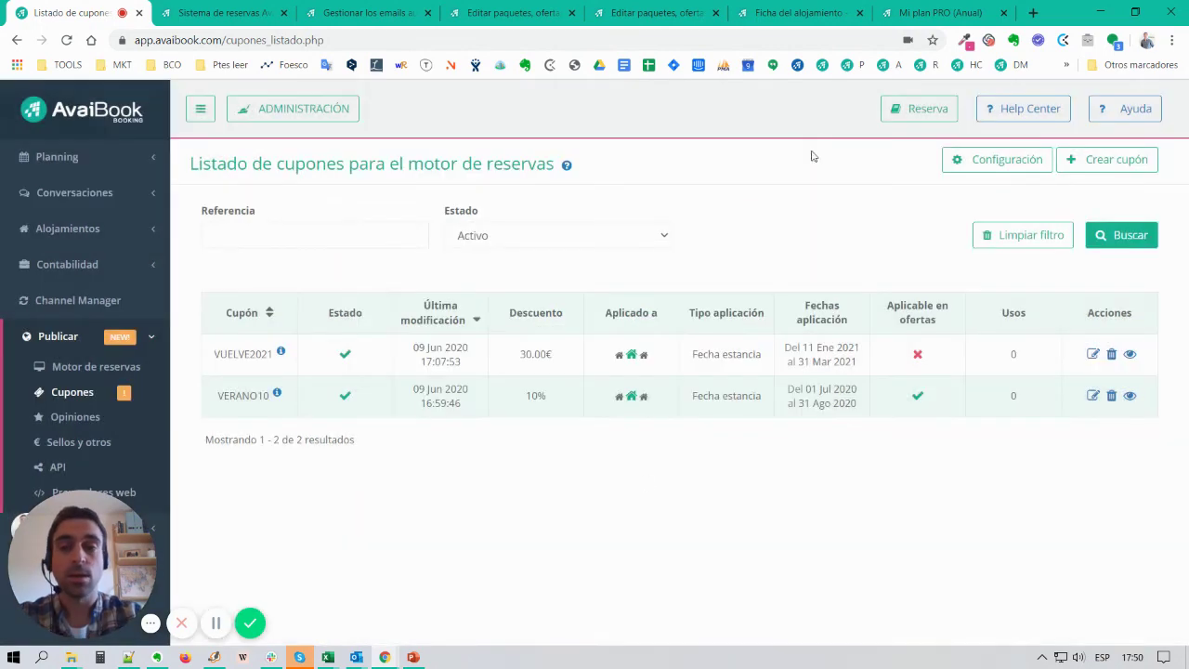
left_click(808, 122)
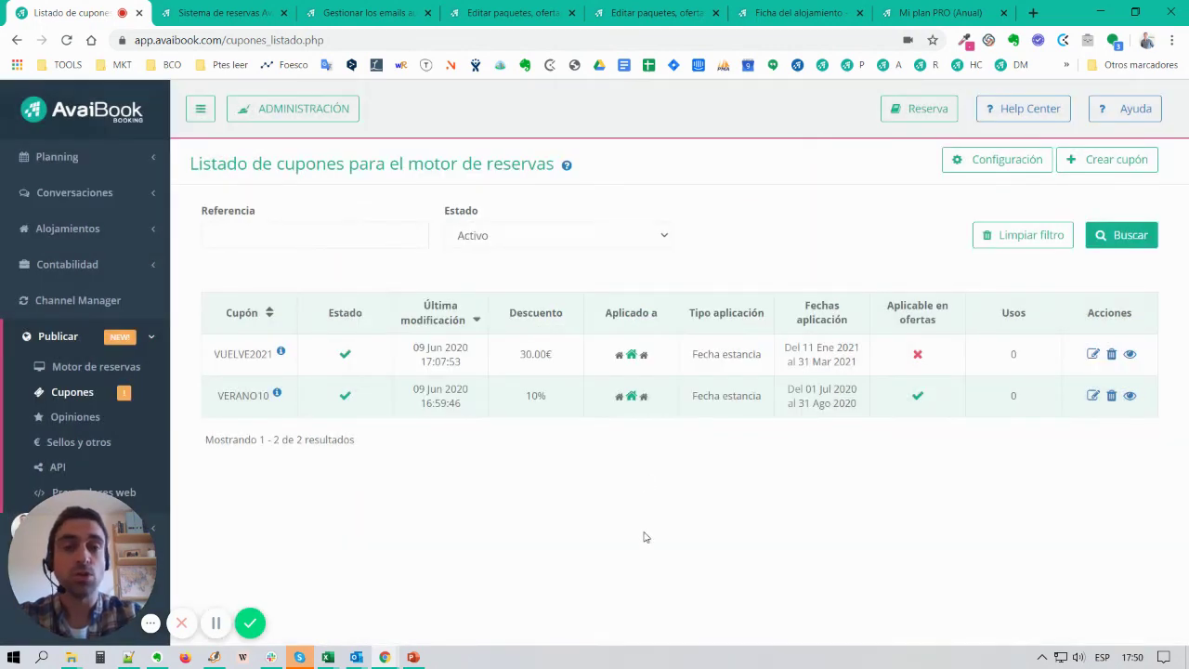